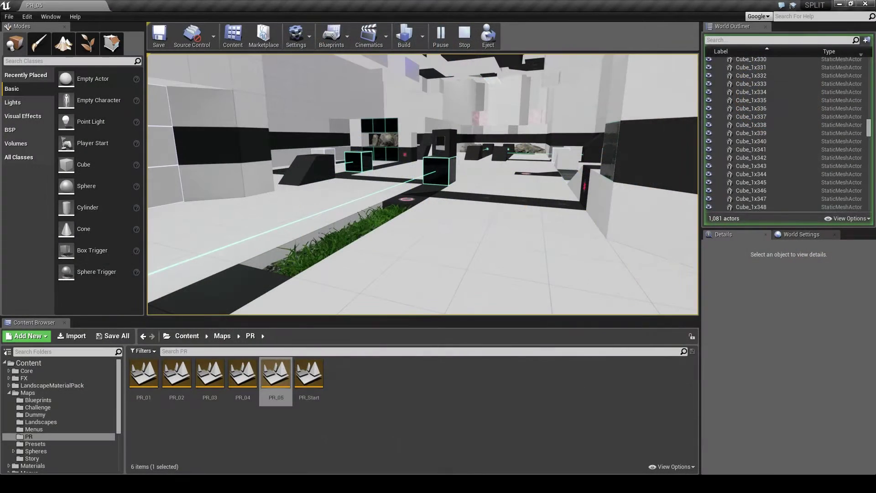
Step: Walk through the running PR_05 level to view its architecture and the glowing cubes
key("w")
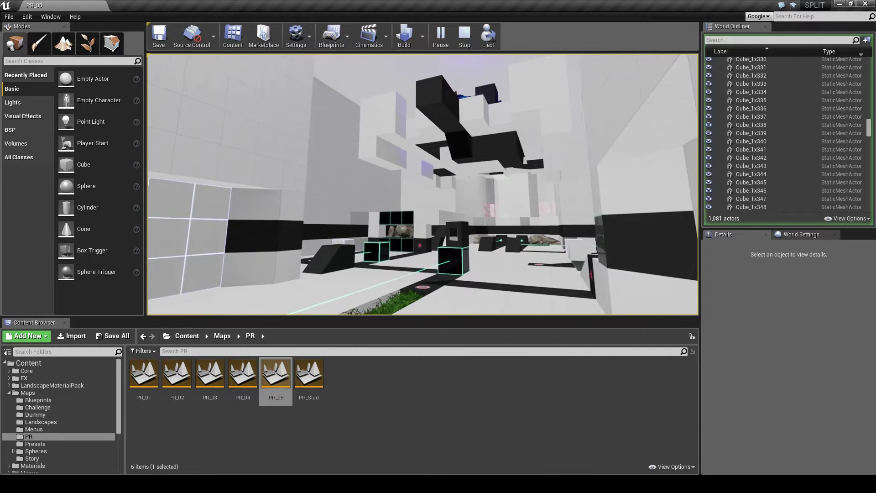
key("s")
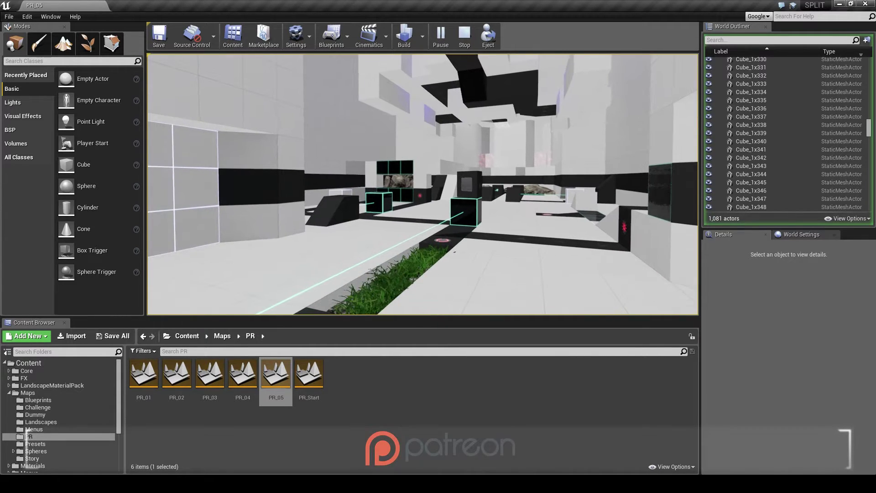
key("w")
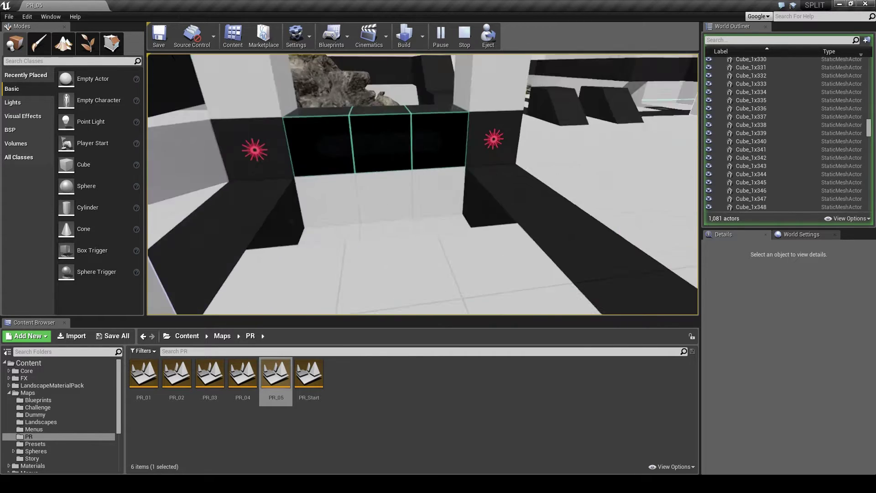
key("w")
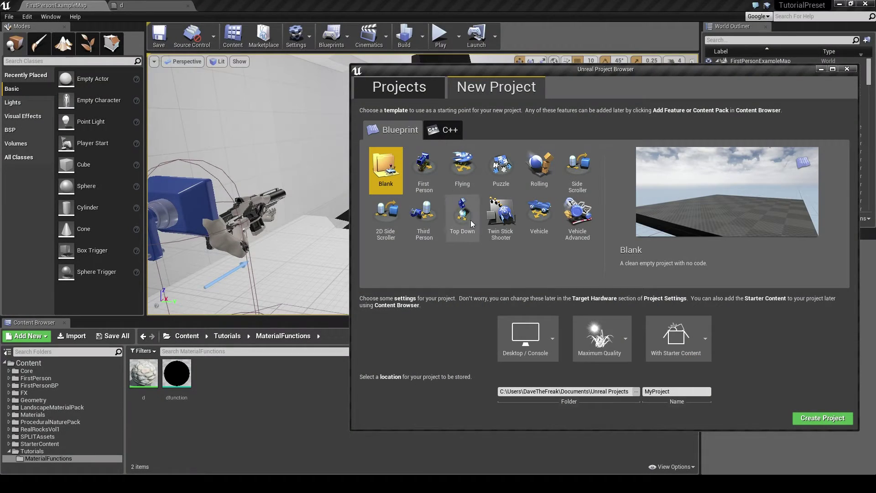
Step: Choose the First Person Blueprint template for a new project
left_click(422, 185)
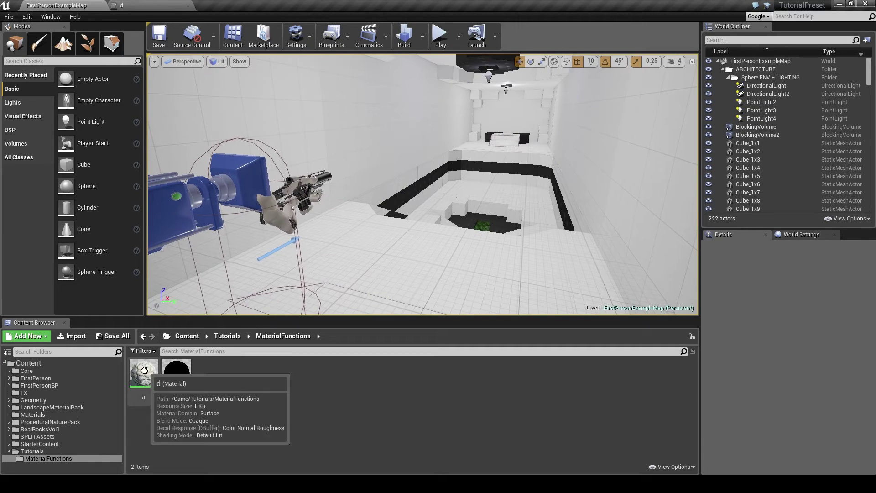
Step: Open the material d from the MaterialFunctions folder and bring its node graph into view
double_click(144, 373)
scroll(466, 341, "down", 2)
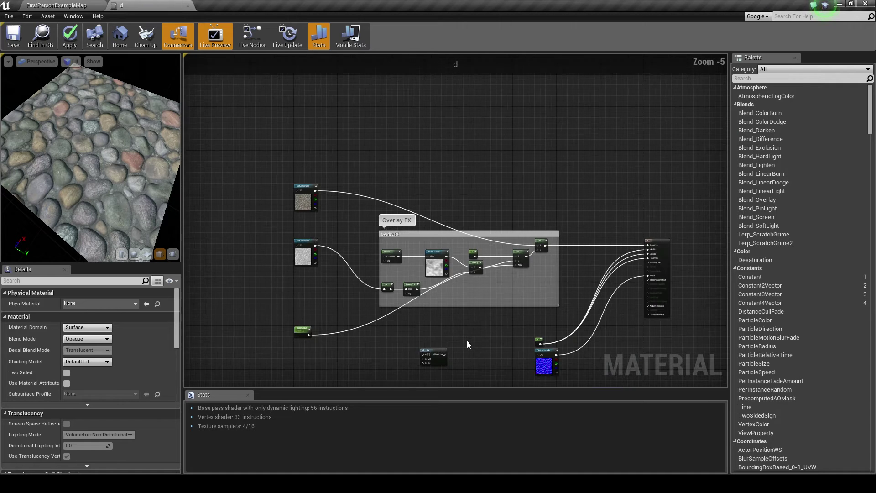
right_click_drag(467, 340, 399, 283)
scroll(416, 240, "up", 1)
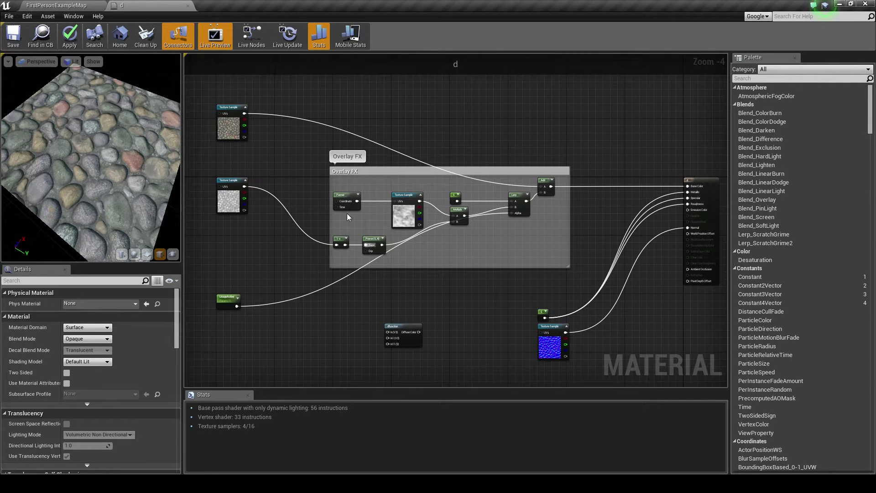
Step: Examine the cobblestone and smoke Texture Samples and how they connect through the Overlay FX group to the material output
left_click(225, 126)
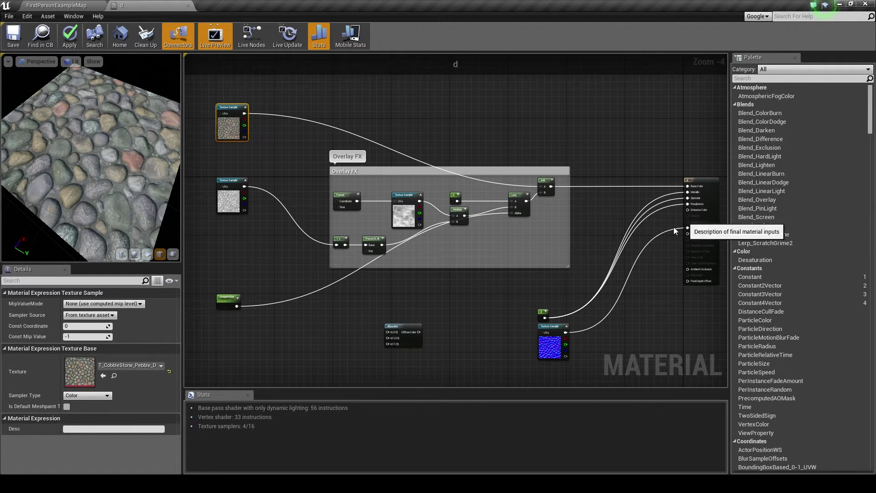
left_click(510, 297)
scroll(384, 295, "up", 1)
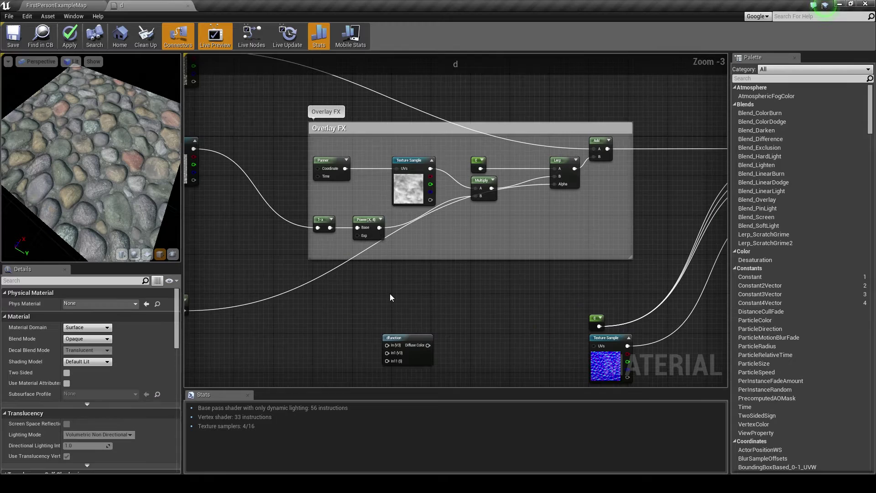
right_click_drag(389, 297, 451, 291)
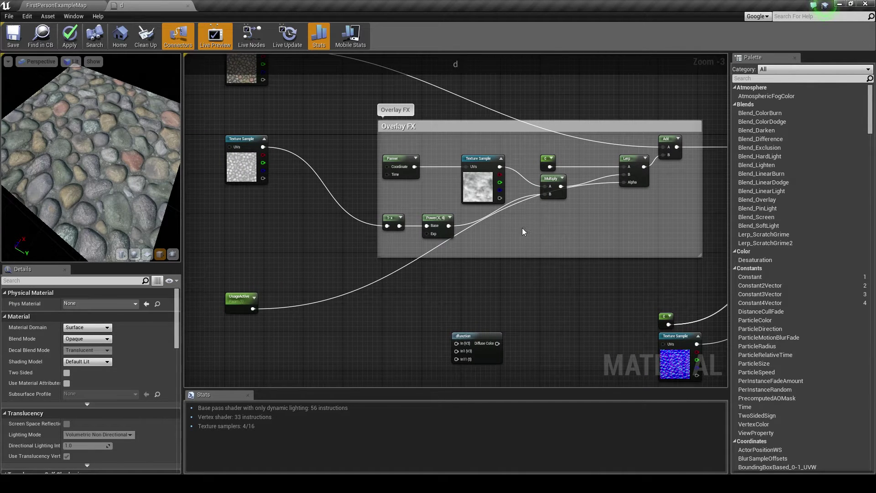
right_click_drag(523, 231, 505, 269)
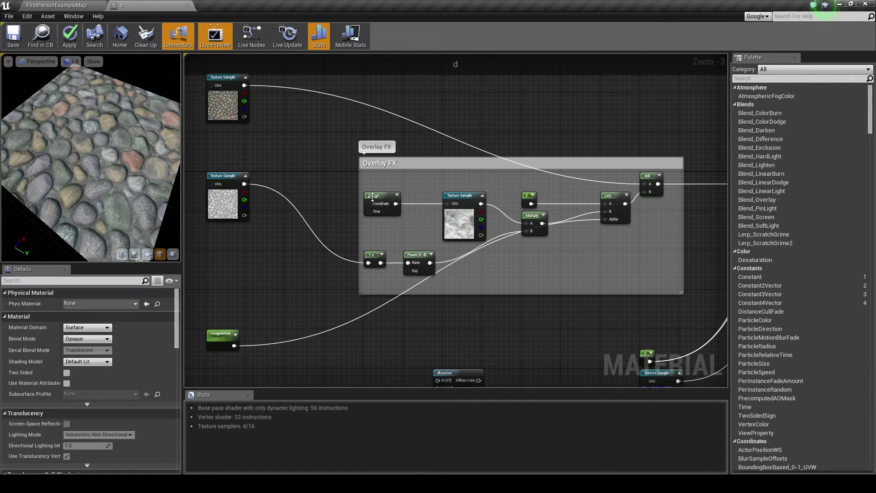
left_click(466, 208)
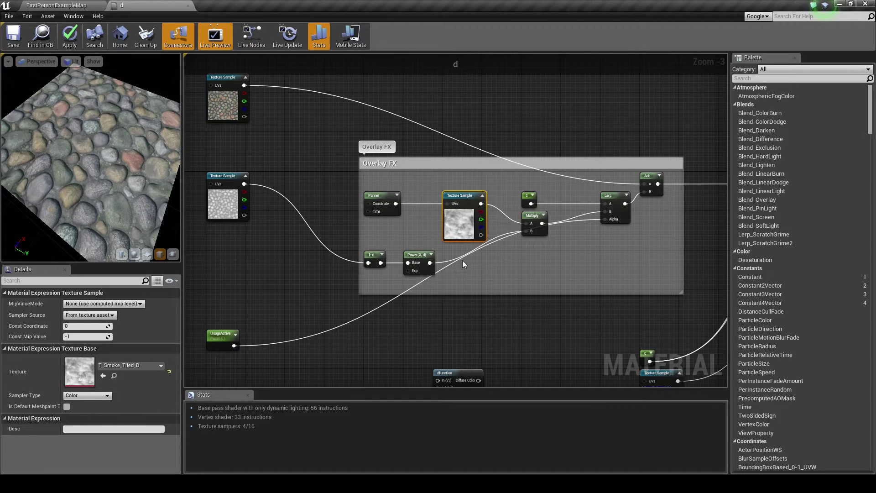
left_click(234, 221)
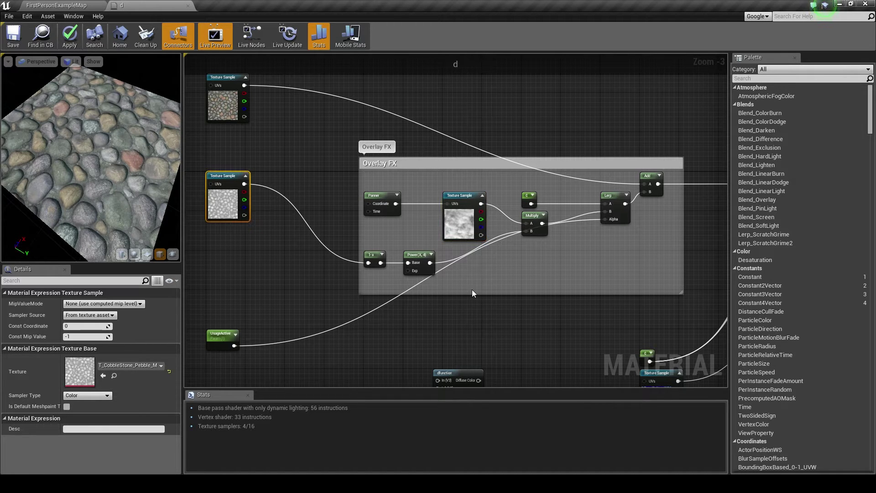
right_click_drag(481, 283, 417, 280)
right_click_drag(368, 310, 557, 262)
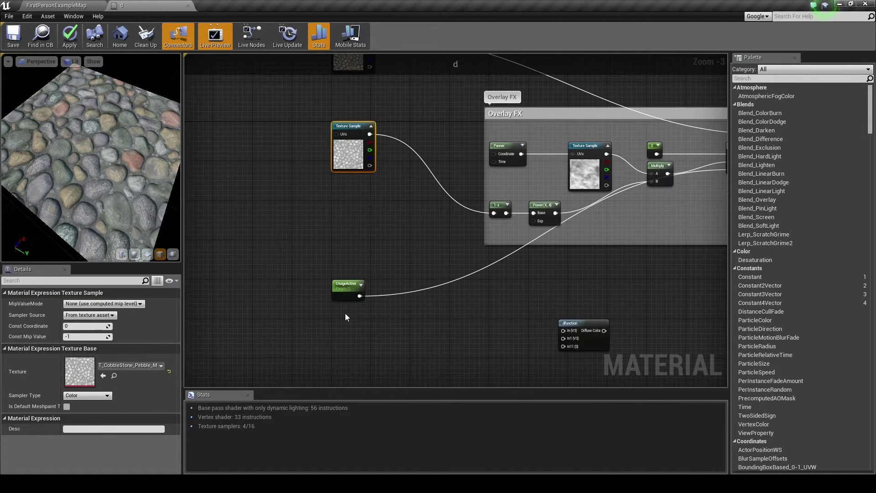
Step: Try a default value of 0 for the UsageActive parameter and set it back to 1
left_click(351, 282)
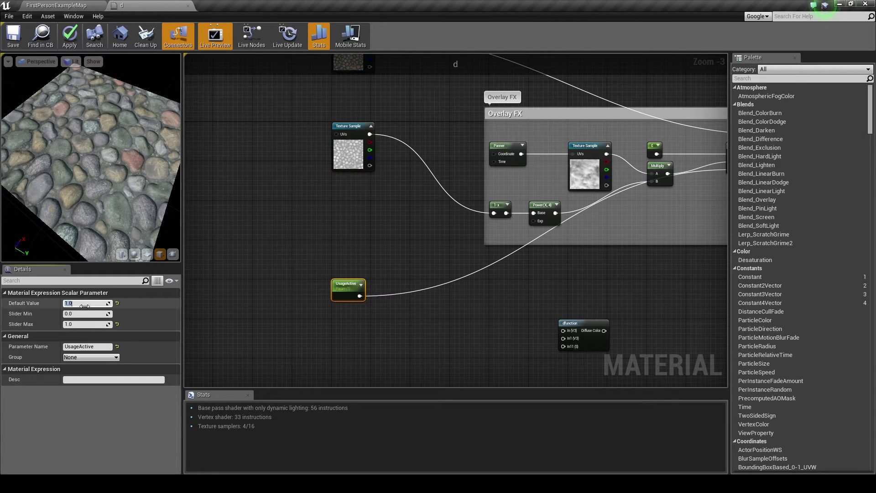
type("0")
key("Return")
type("1")
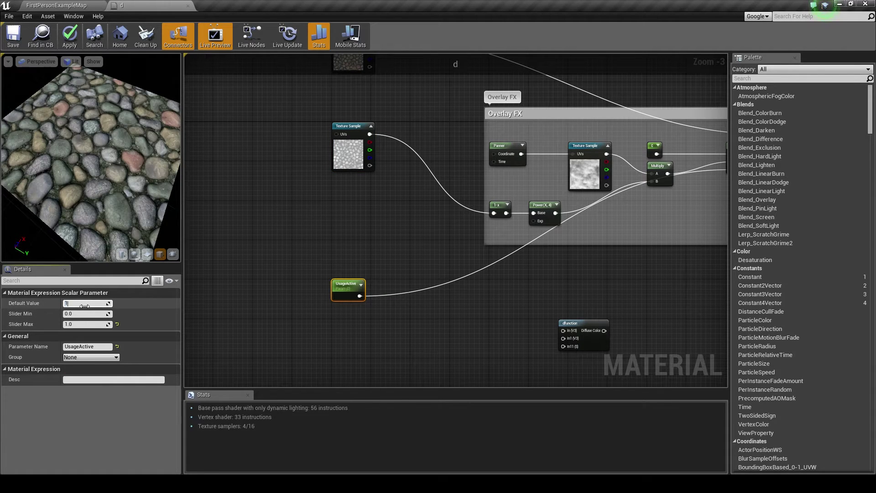
key("Return")
left_click(427, 220)
Step: Try a constant exponent of 5 on the Power node in the Overlay FX group and set it back to 4
right_click_drag(427, 221, 210, 249)
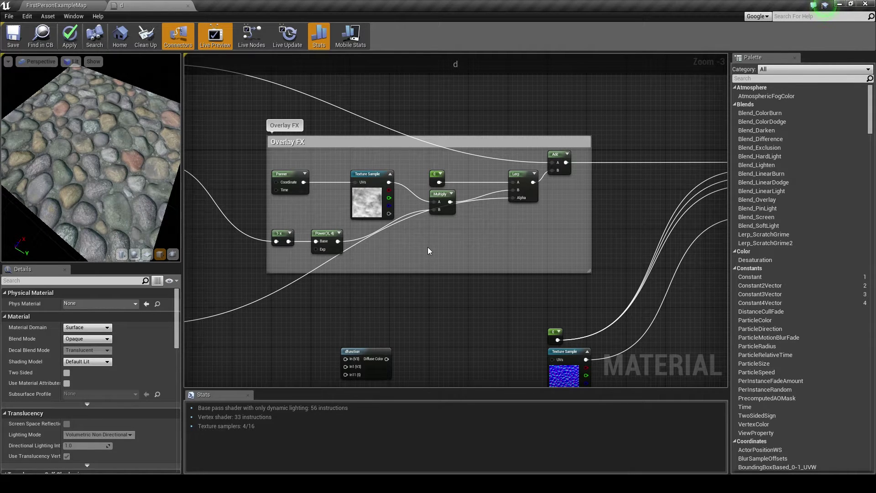
scroll(427, 248, "up", 2)
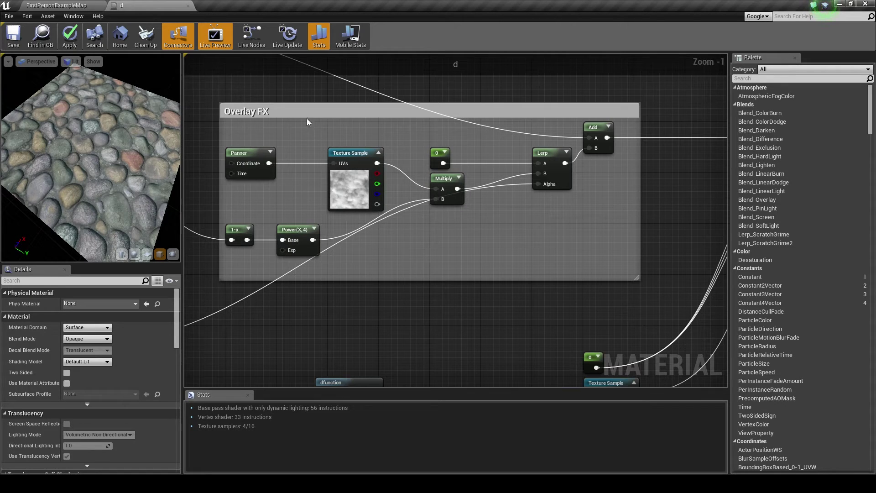
left_click(294, 251)
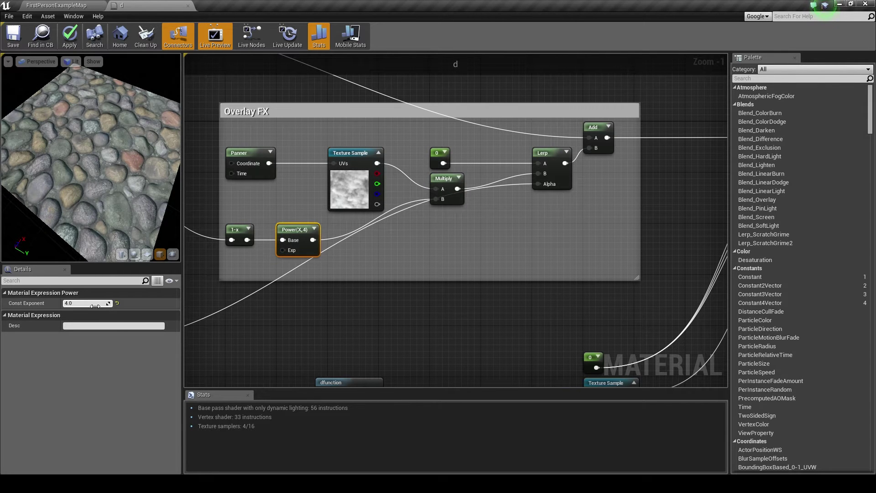
key("Return")
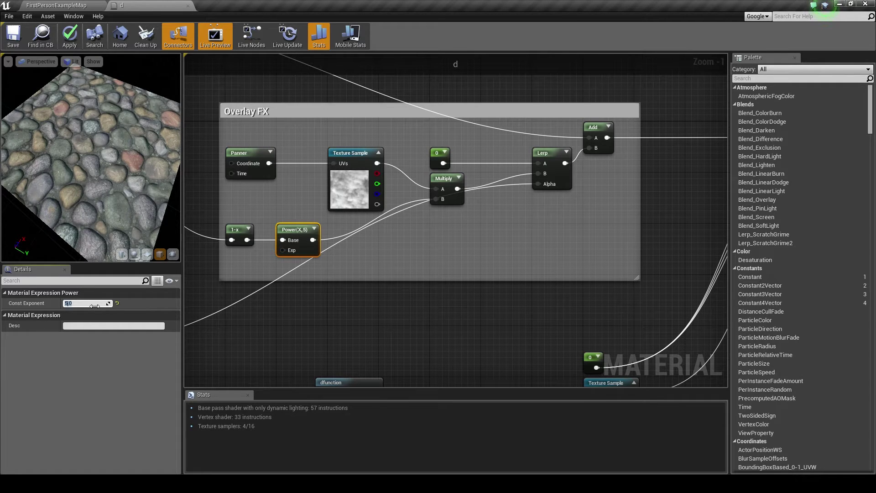
type("4")
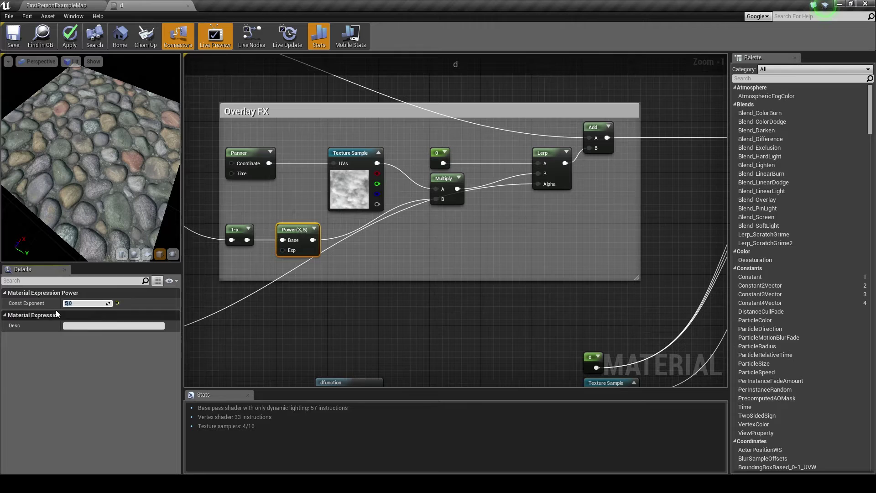
key("Return")
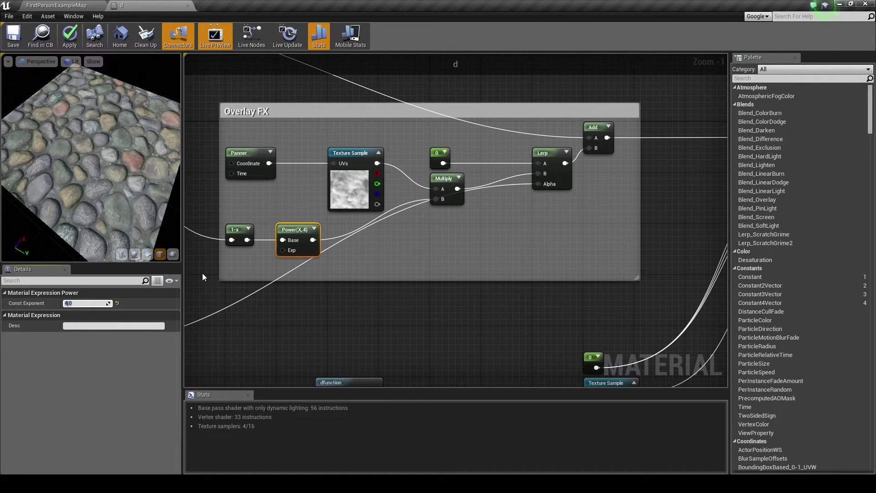
Step: Examine the dfunction node's inputs and output against the Overlay FX group and the cobblestone texture
scroll(447, 242, "down", 1)
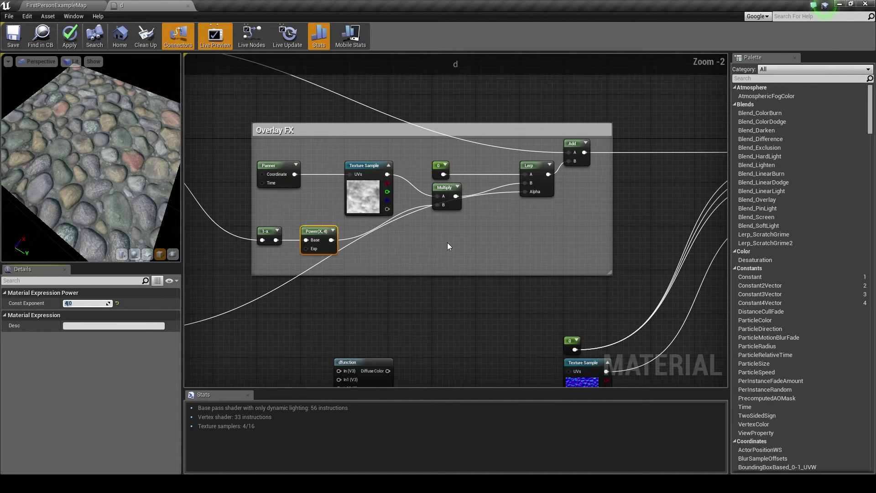
right_click_drag(409, 308, 385, 290)
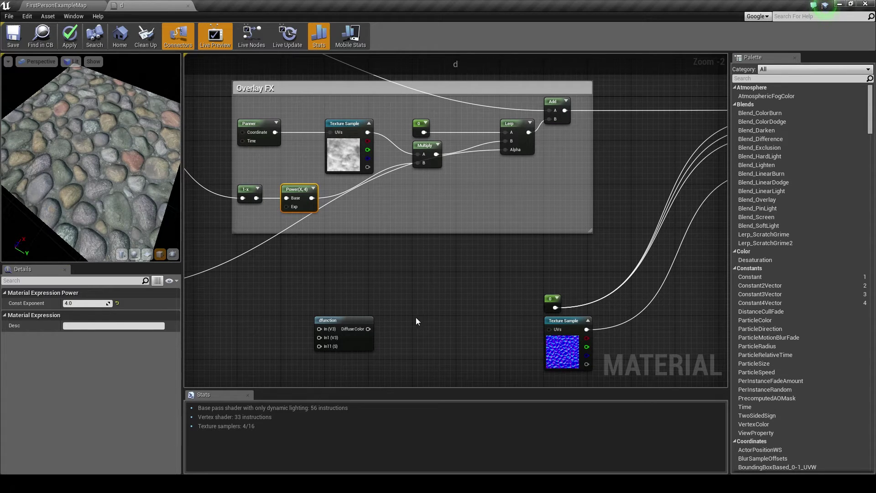
scroll(328, 329, "up", 1)
left_click(328, 329)
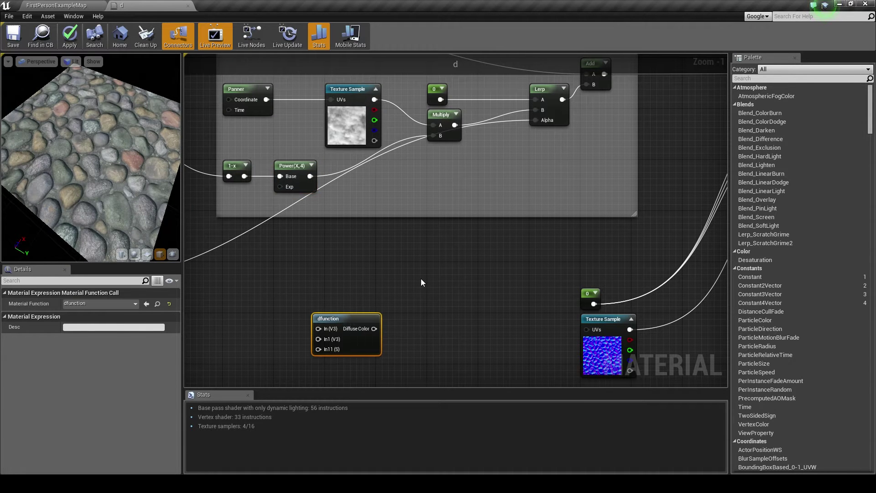
scroll(421, 278, "down", 1)
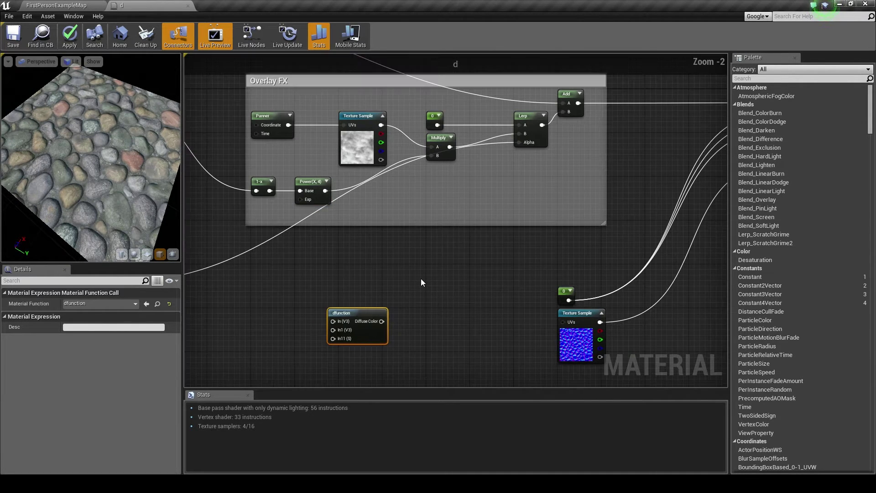
right_click_drag(436, 256, 414, 273)
scroll(414, 278, "down", 1)
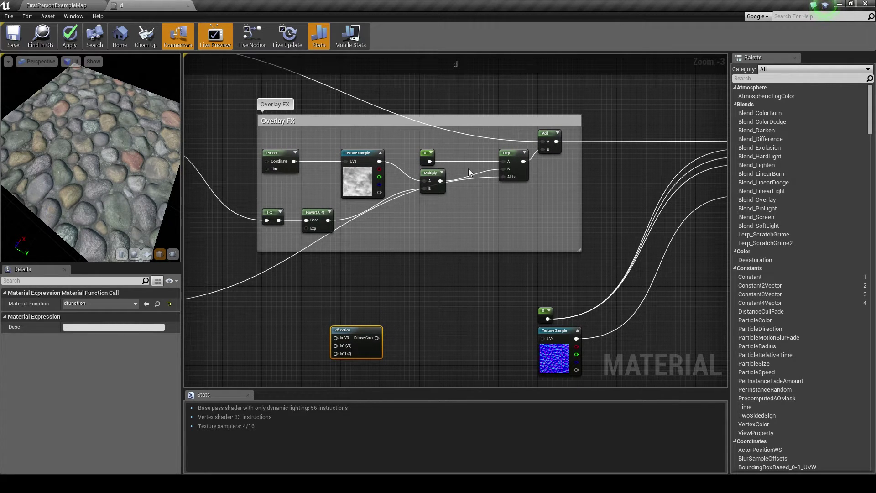
scroll(365, 291, "up", 2)
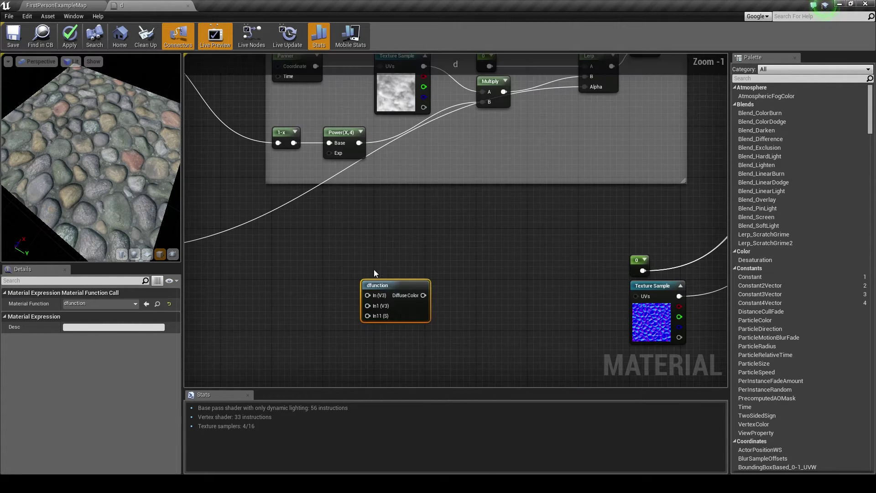
left_click(419, 229)
scroll(429, 234, "down", 1)
right_click_drag(430, 237, 409, 268)
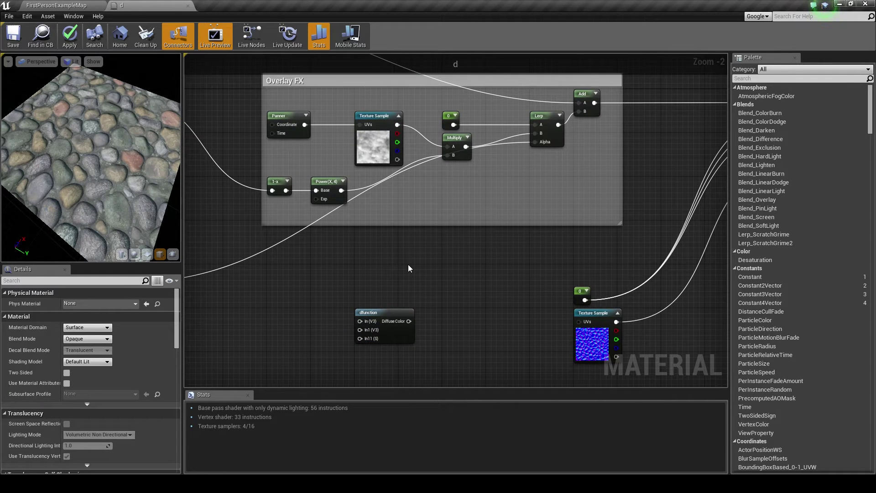
left_click(380, 318)
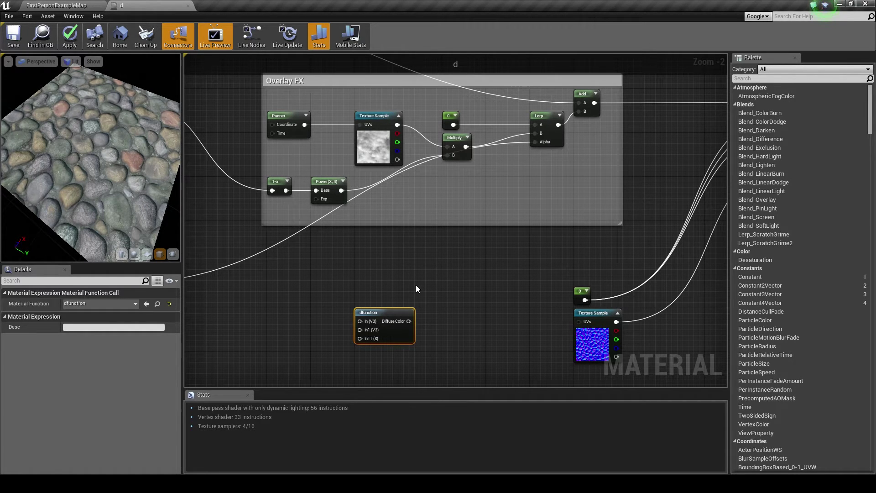
right_click_drag(404, 286, 369, 286)
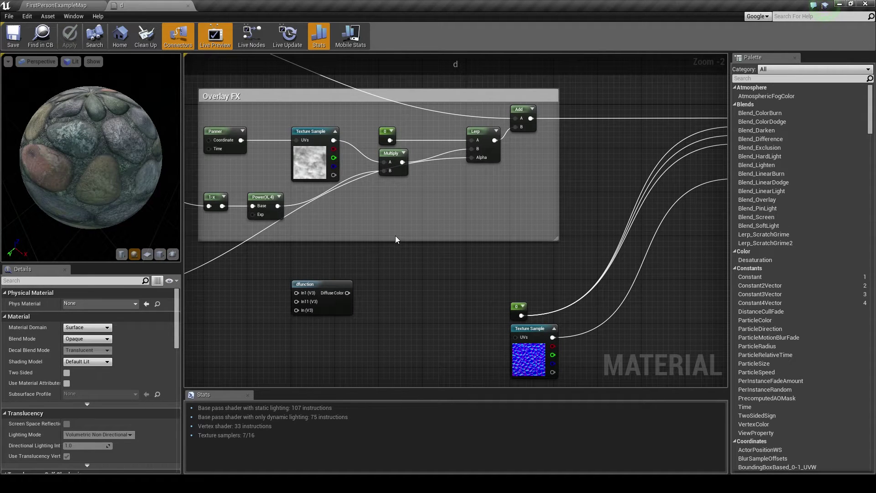
scroll(370, 264, "down", 1)
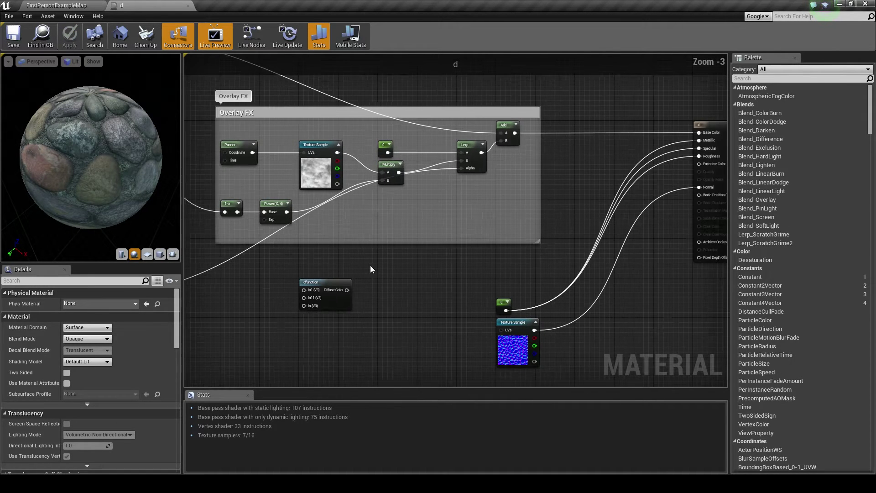
scroll(340, 253, "down", 1)
right_click_drag(328, 231, 399, 237)
left_click(231, 113)
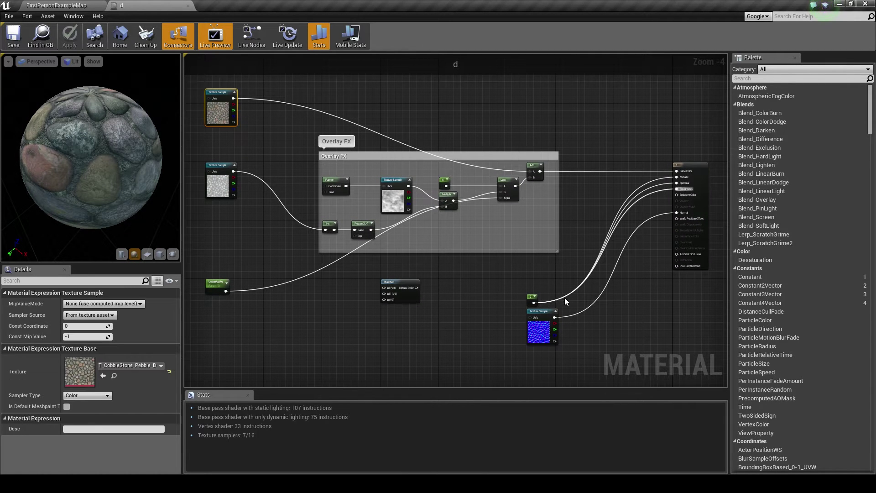
Step: Delete the dfunction node below the Overlay FX group
scroll(422, 270, "up", 3)
left_click(424, 259)
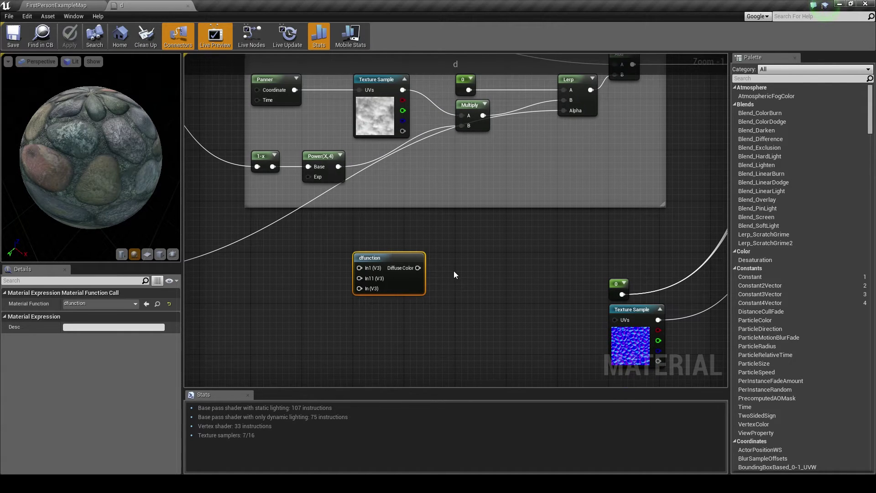
key("Delete")
scroll(453, 274, "down", 1)
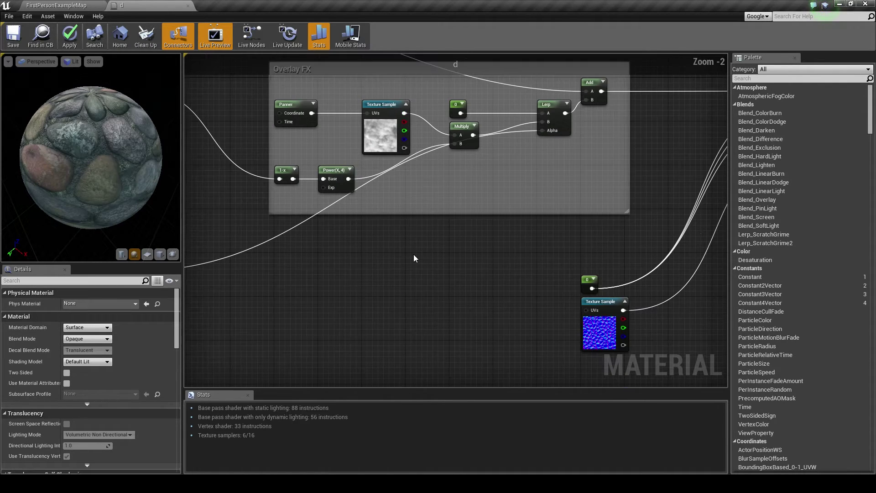
Step: Save the material d and delete the dfunction asset from the MaterialFunctions folder
right_click_drag(413, 254, 336, 303)
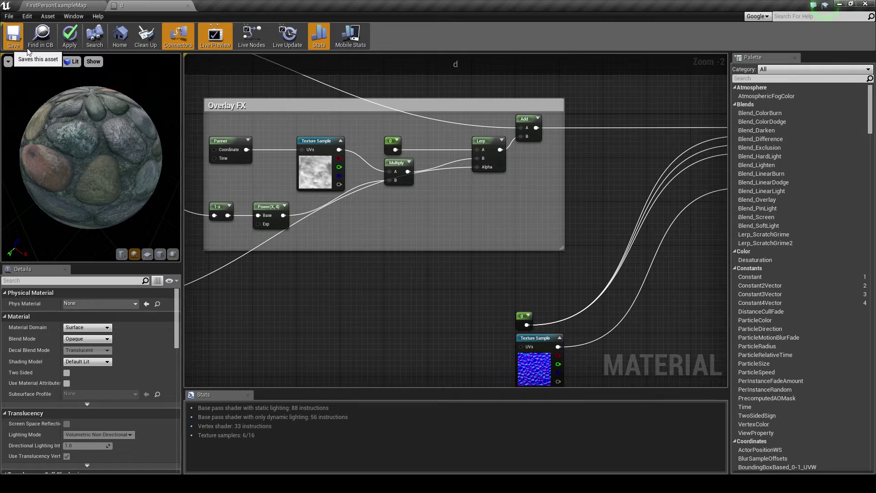
left_click(13, 35)
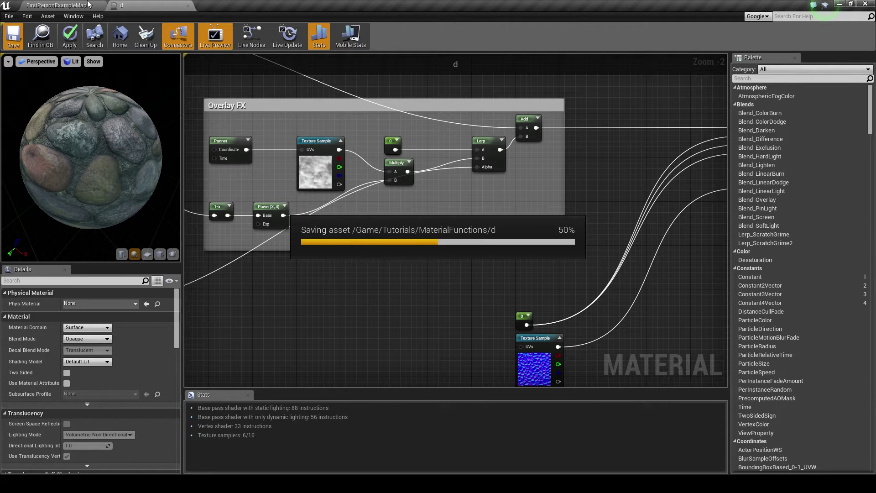
left_click(69, 5)
left_click(60, 469)
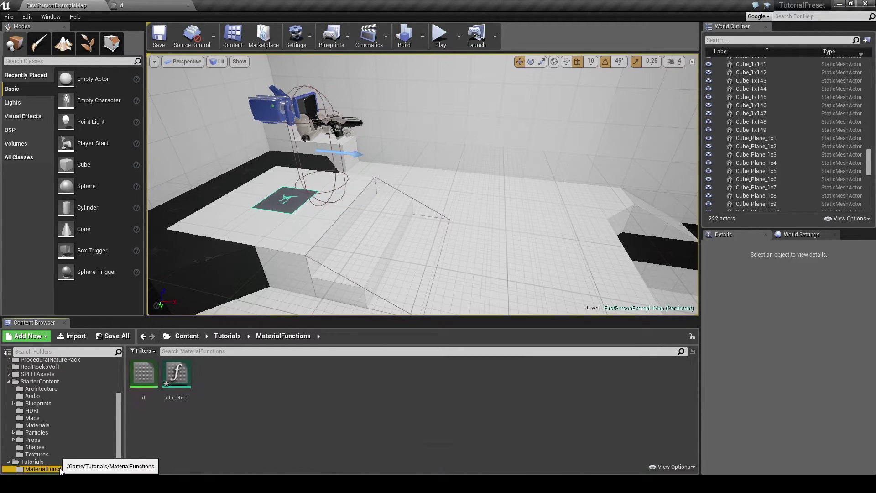
left_click(176, 374)
key("Delete")
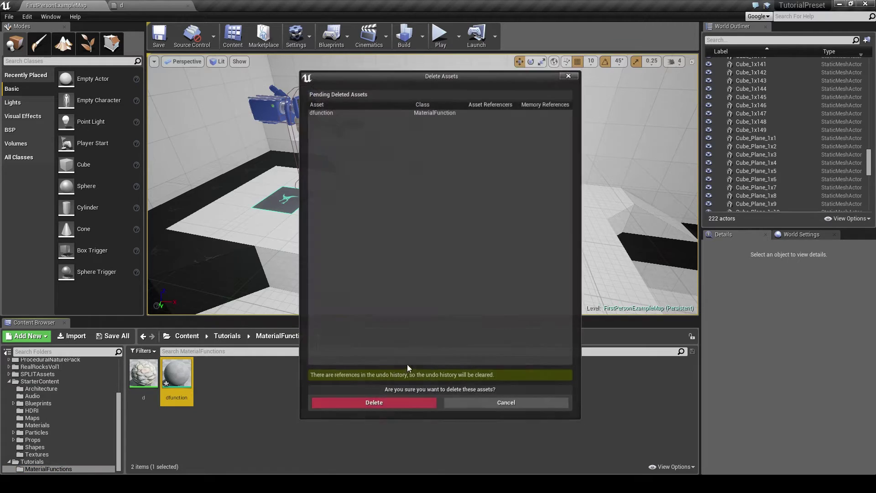
left_click(395, 402)
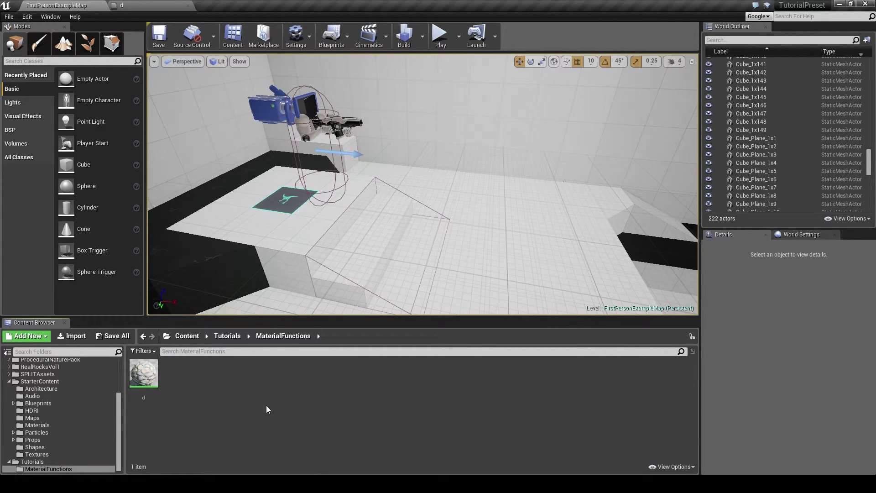
Step: Create a Material Function named dfunction in the MaterialFunctions folder and open it for editing
right_click(188, 372)
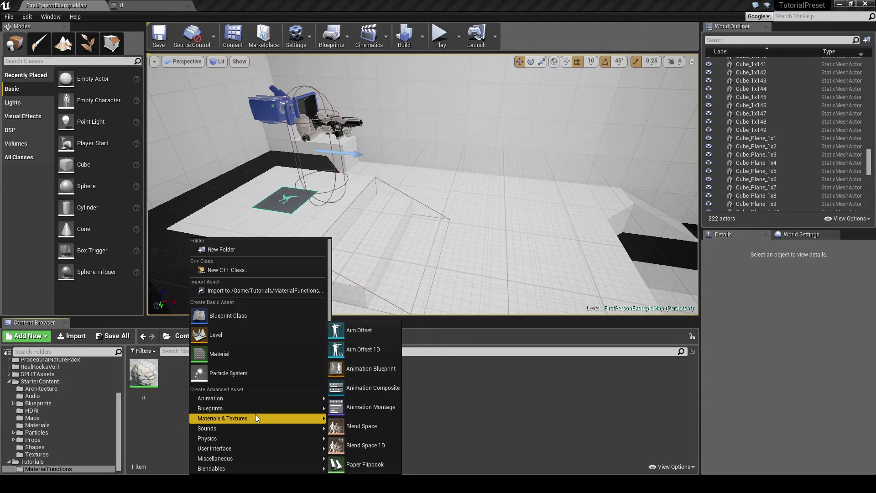
mouse_move(256, 415)
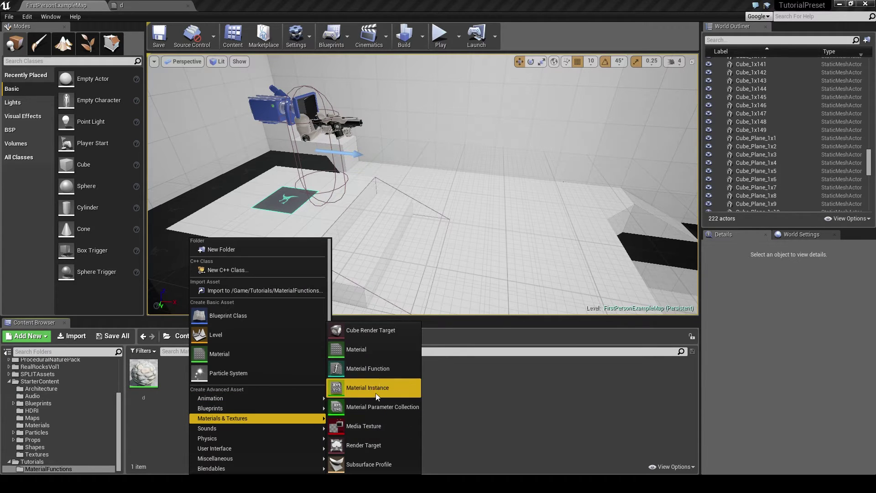
left_click(376, 370)
type("d")
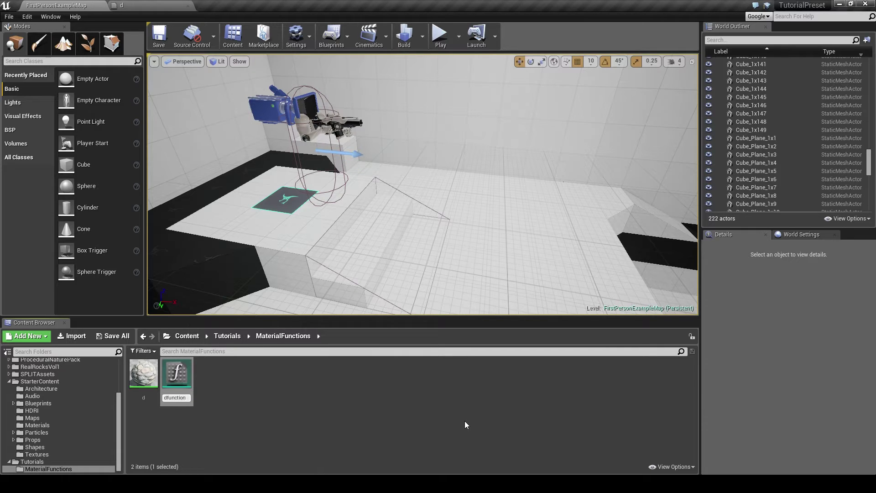
type("function")
key("Return")
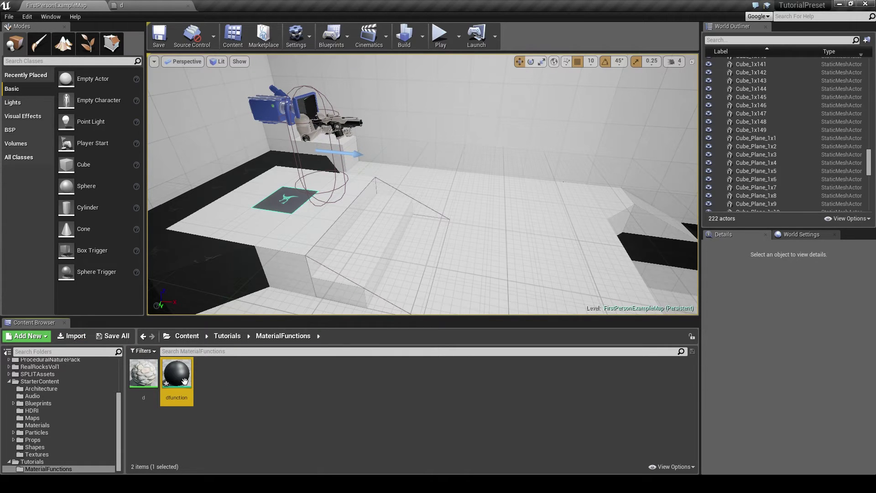
double_click(176, 373)
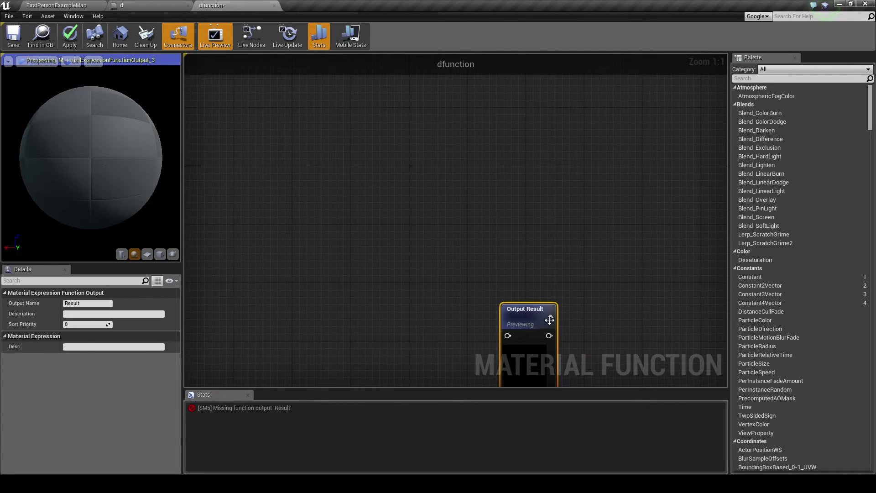
Step: Reposition the Output Result node and add a FunctionInput node well to its left in the dfunction graph
left_click_drag(531, 312, 437, 179)
left_click(338, 193)
right_click_drag(270, 195, 469, 231)
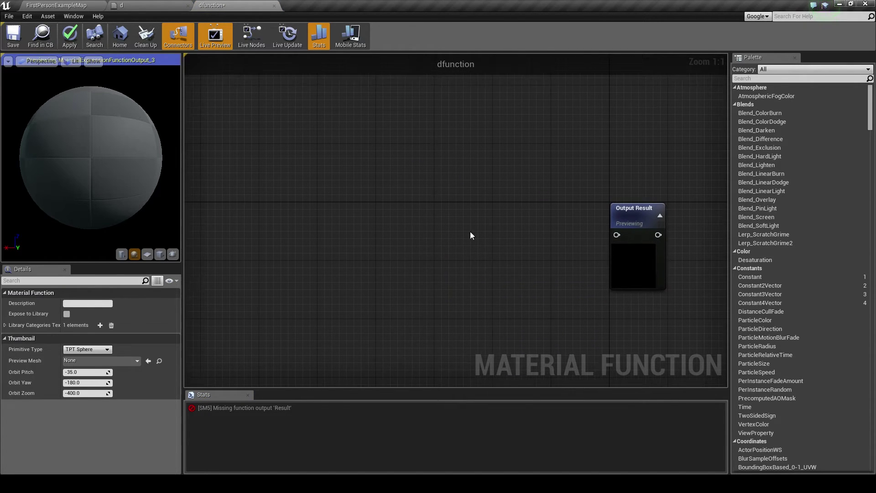
right_click(342, 243)
type("in")
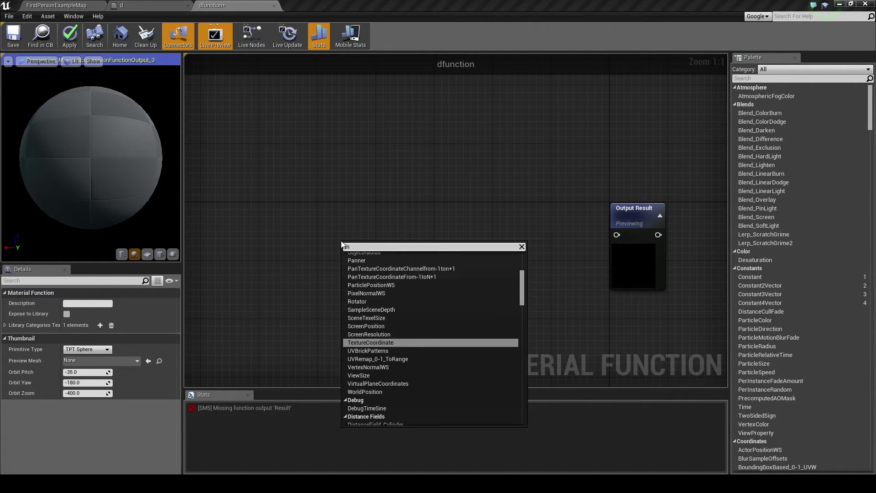
type("put")
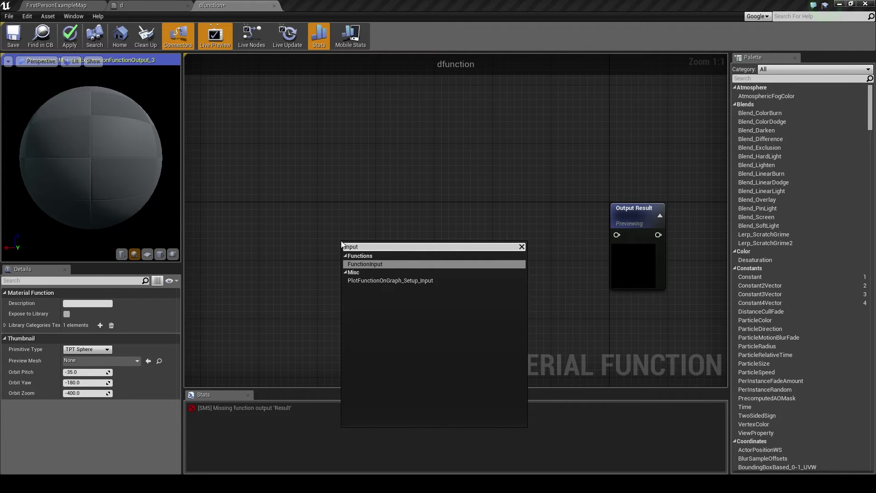
key("Return")
left_click_drag(377, 250, 296, 203)
left_click(368, 165)
scroll(368, 165, "down", 1)
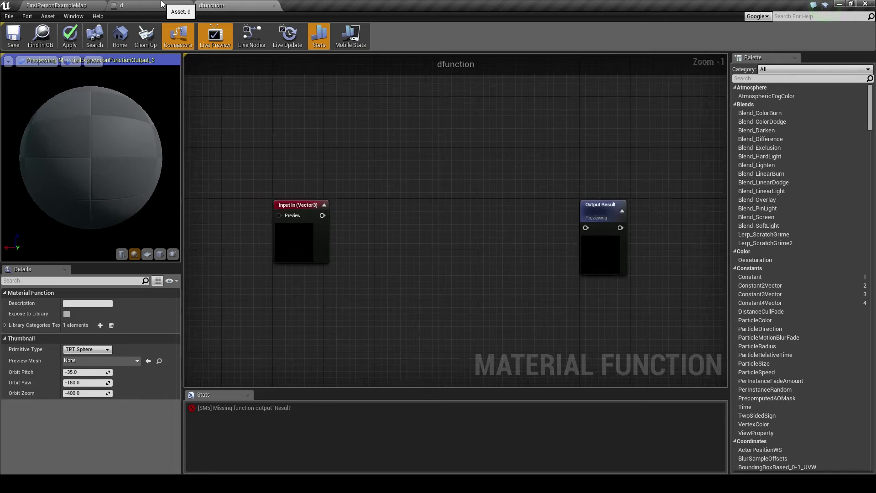
Step: Copy all the nodes inside the Overlay FX group of material d, from the Panner through to the Add node
left_click(161, 4)
right_click_drag(348, 200, 391, 231)
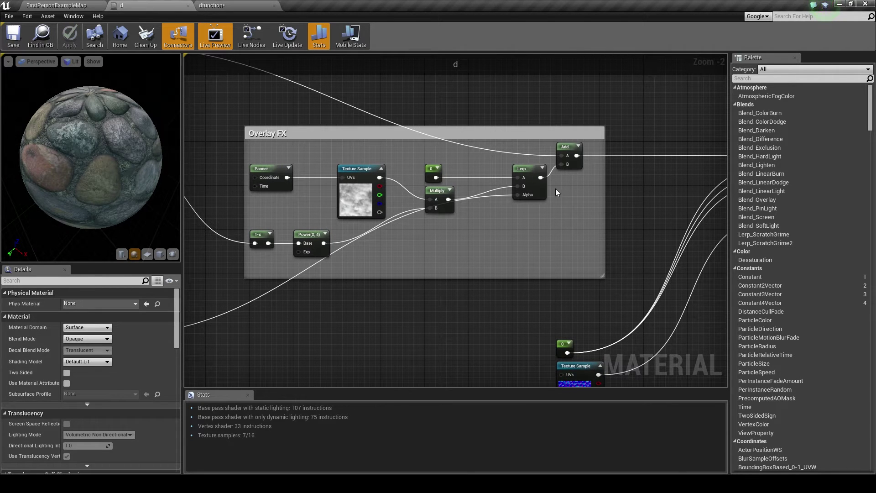
left_click_drag(590, 267, 264, 147)
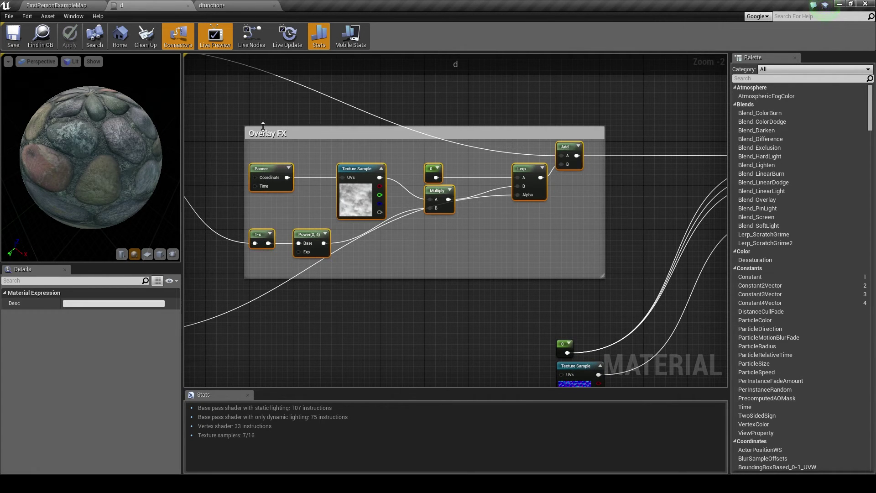
right_click_drag(263, 126, 447, 200)
right_click_drag(284, 327, 265, 306)
scroll(255, 147, "down", 1)
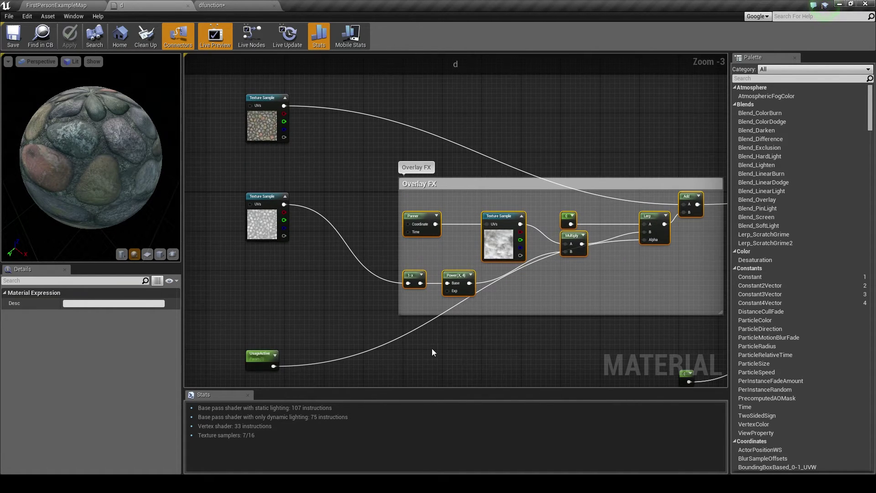
right_click_drag(562, 327, 329, 311)
scroll(642, 203, "up", 1)
right_click_drag(409, 233, 479, 283)
Step: Move dfunction's input node farther left and paste the copied Overlay FX nodes between it and the Output Result node
left_click(211, 5)
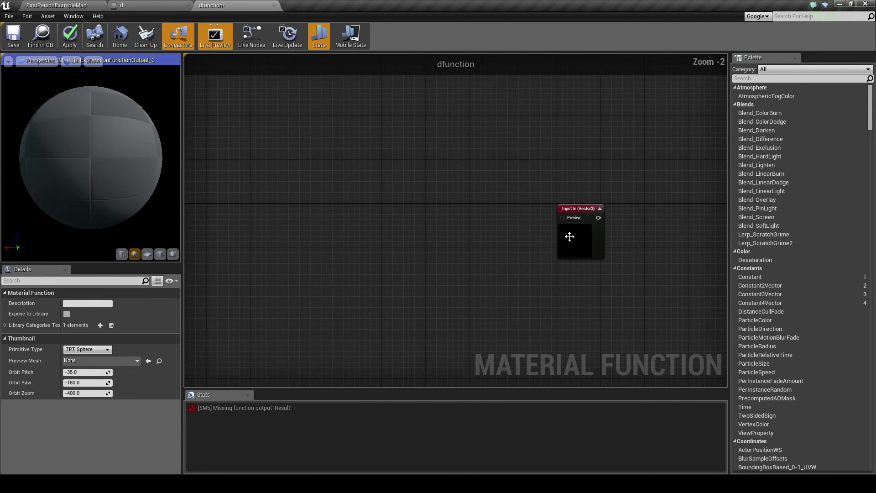
left_click_drag(569, 236, 313, 238)
right_click_drag(689, 278, 493, 242)
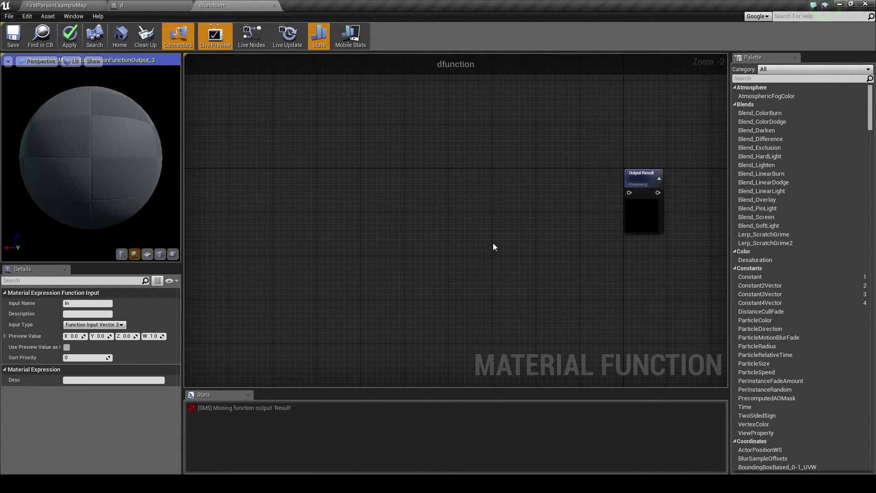
key("ctrl+v")
scroll(386, 234, "up", 1)
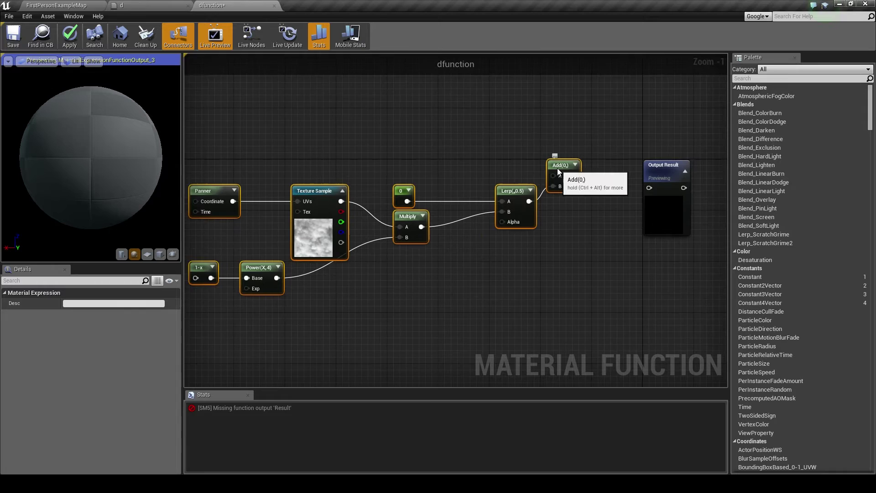
left_click_drag(557, 168, 551, 167)
left_click(401, 162)
Step: Connect the pasted Add node's output to the Output Result node in dfunction
scroll(367, 156, "down", 2)
right_click_drag(367, 156, 292, 177)
scroll(514, 174, "up", 1)
right_click_drag(458, 170, 269, 166)
scroll(269, 166, "up", 2)
left_click(341, 187)
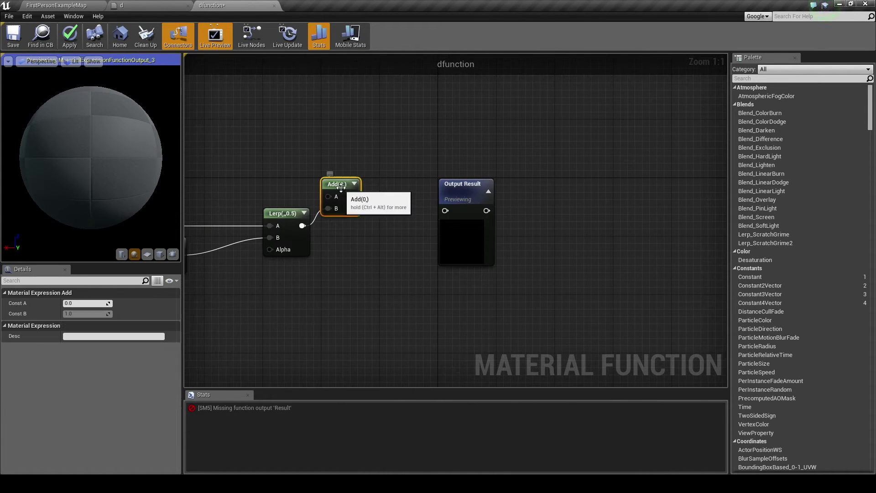
left_click_drag(352, 197, 445, 211)
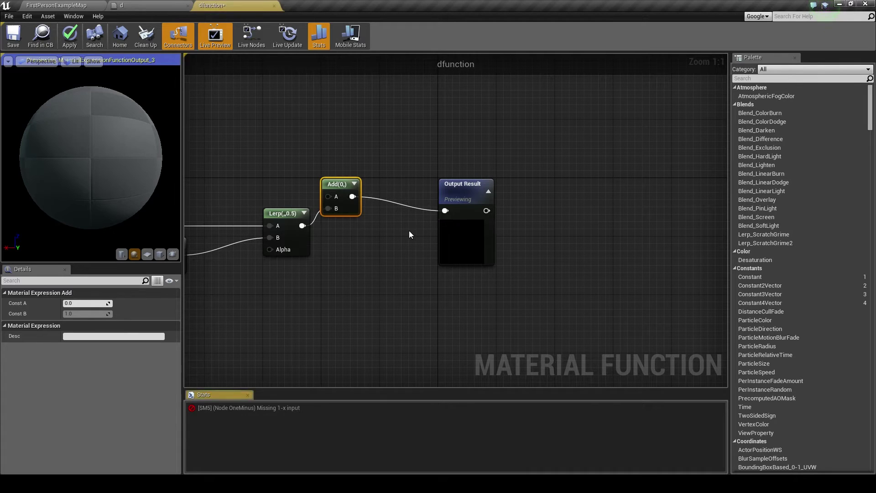
left_click(409, 231)
Step: Check which material input the Overlay FX Add node feeds in material d, and name dfunction's output Base Color
left_click(123, 5)
scroll(391, 280, "down", 2)
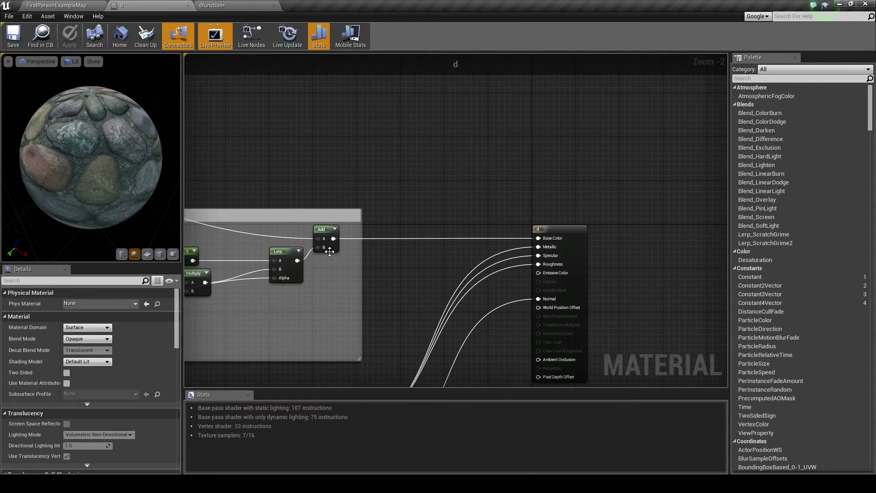
left_click(249, 5)
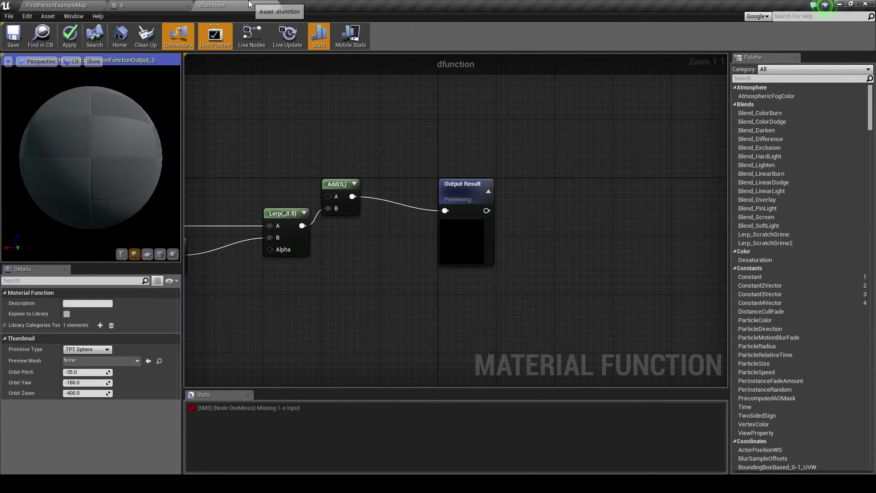
left_click(460, 183)
type("B")
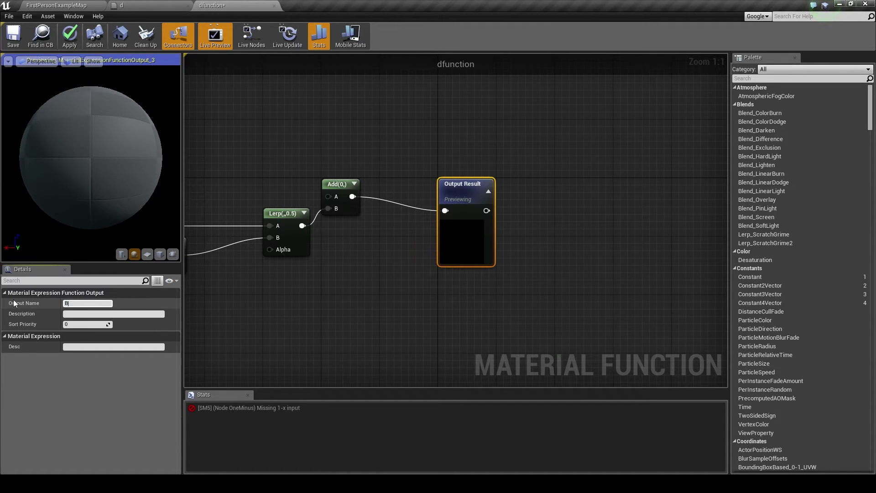
type("ase Color")
key("Return")
Step: Check the cobblestone texture feeding the Add node in material d, and name dfunction's input Diffuse
right_click_drag(360, 335, 463, 264)
scroll(463, 264, "down", 2)
right_click_drag(230, 203, 318, 211)
scroll(318, 211, "up", 1)
left_click(235, 195)
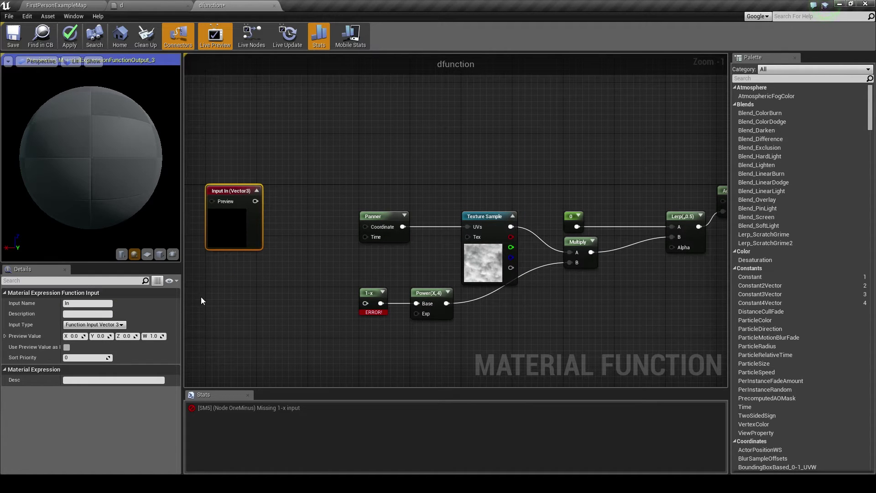
left_click(150, 5)
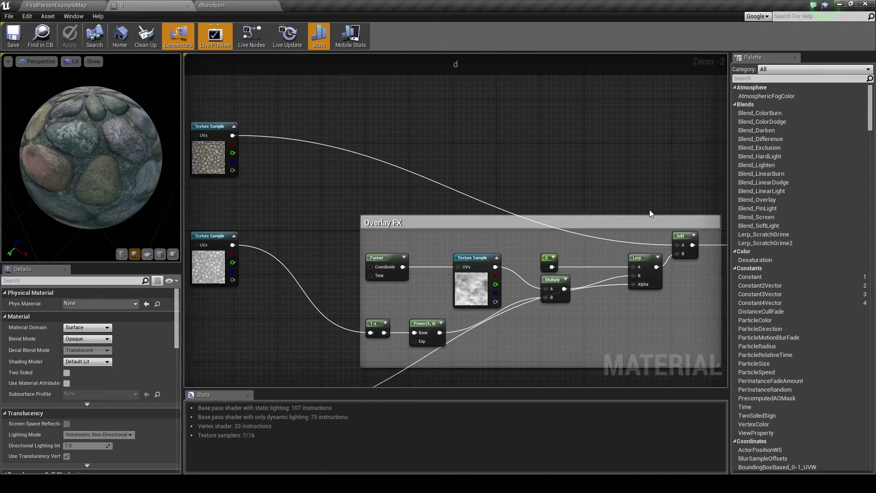
right_click_drag(281, 211, 399, 217)
right_click_drag(518, 193, 403, 188)
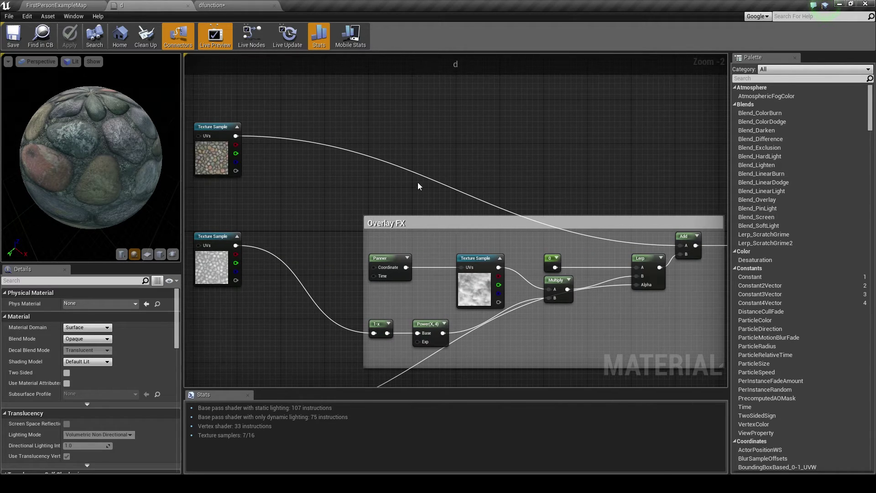
left_click(253, 7)
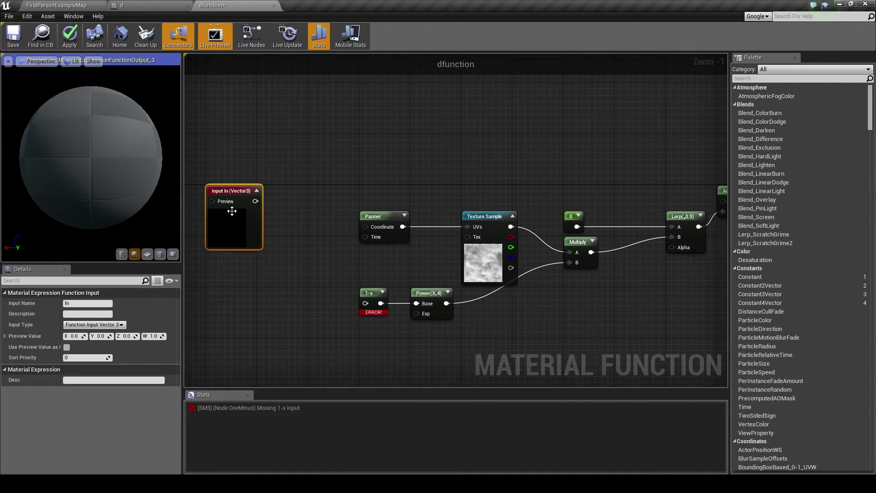
left_click(74, 303)
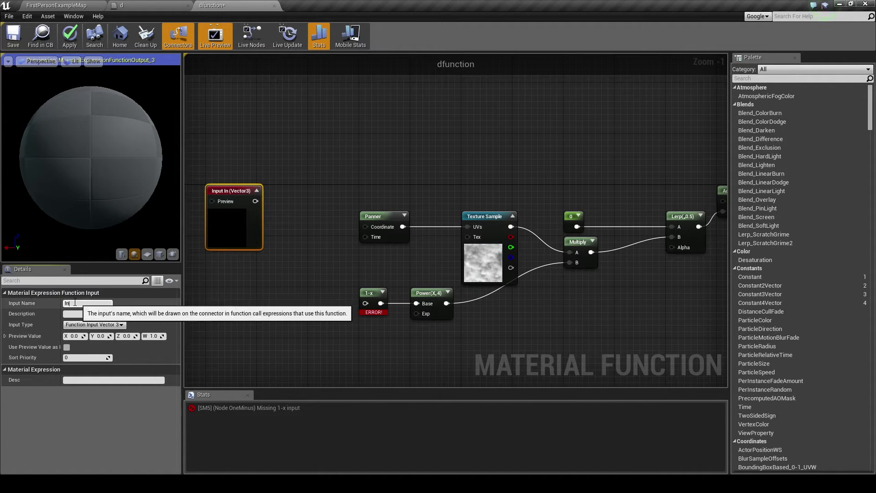
left_click_drag(75, 303, 65, 302)
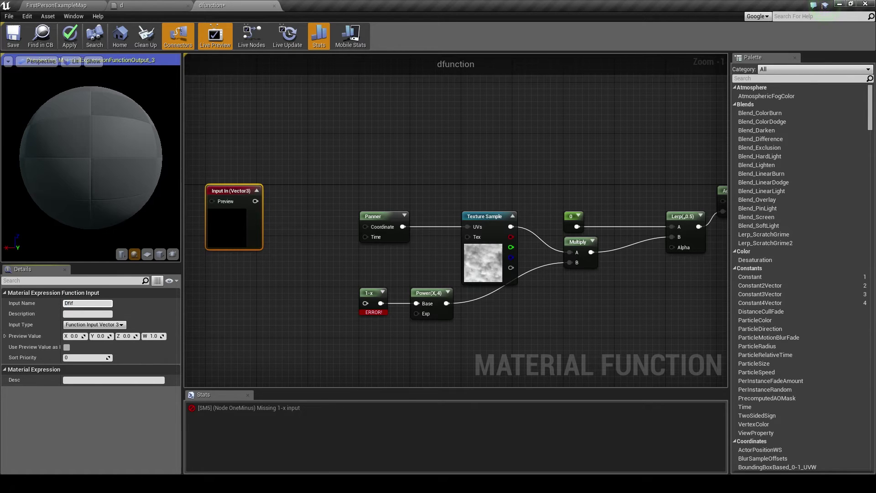
type("Diffuse")
key("Return")
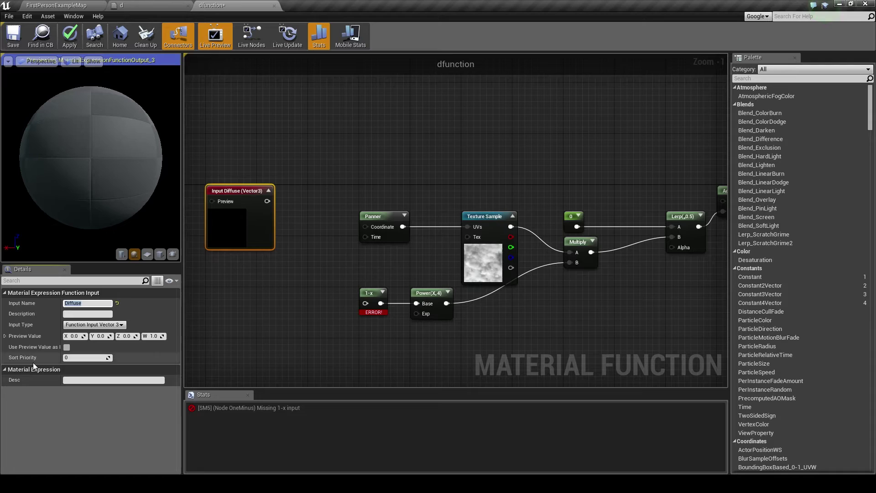
Step: Collapse the Diffuse input node's preview and place a duplicate of the node directly below it
right_click_drag(245, 299, 345, 286)
scroll(344, 286, "up", 1)
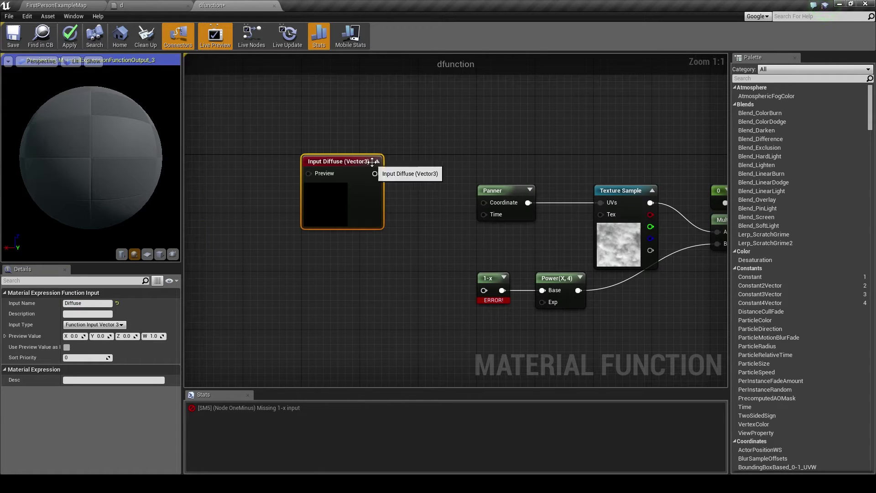
left_click(377, 160)
key("ctrl+c")
key("ctrl+v")
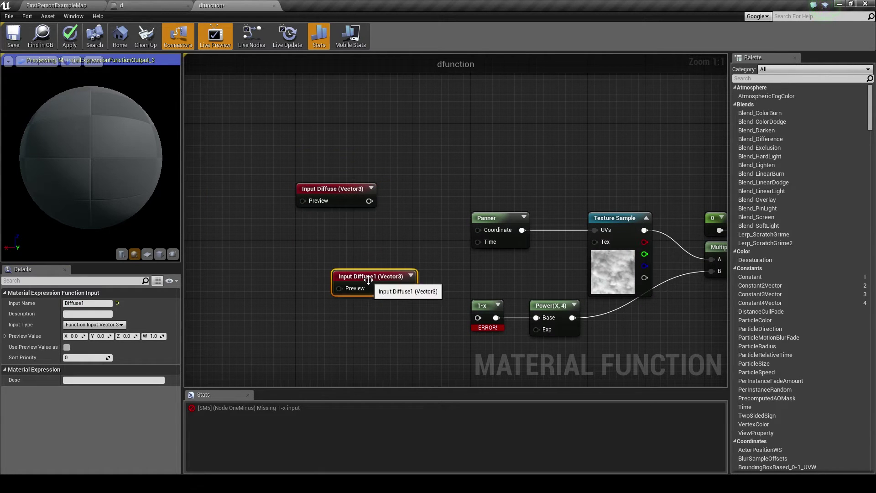
left_click_drag(365, 276, 331, 223)
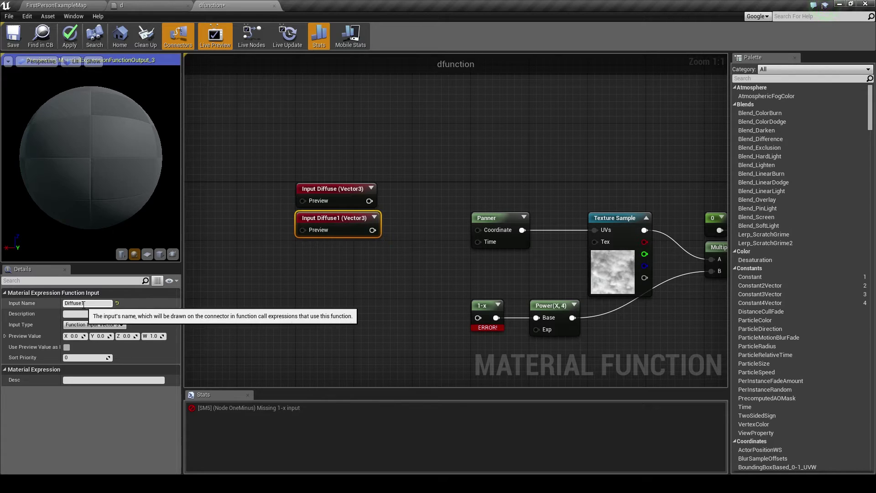
Step: Rename the duplicated function input Heightmap and set its sort priority to 1
left_click_drag(81, 303, 10, 299)
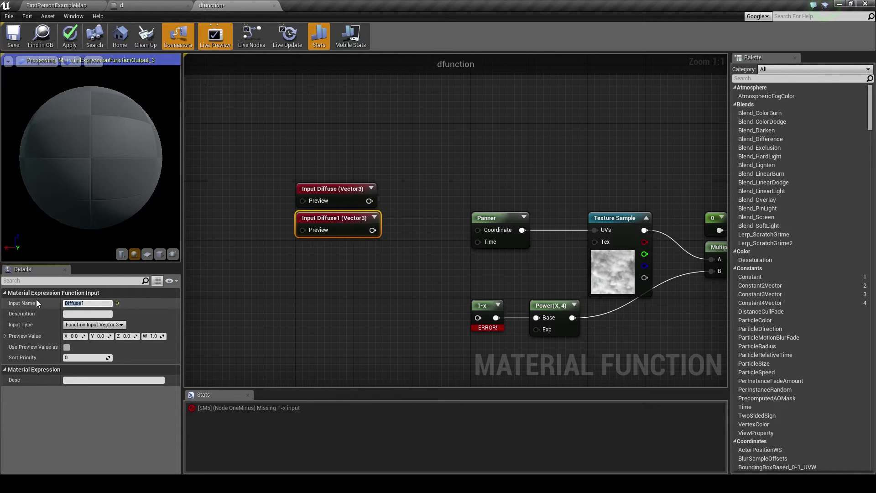
type("Heightmap")
key("Return")
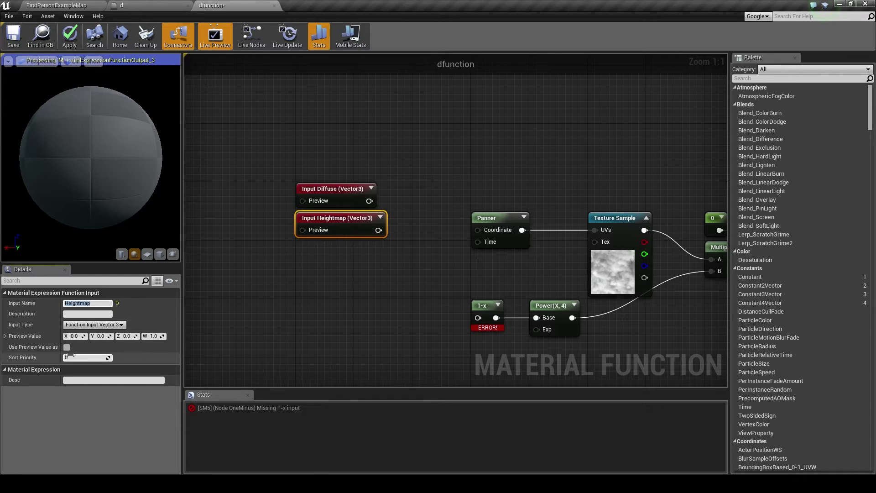
left_click(77, 358)
type("1")
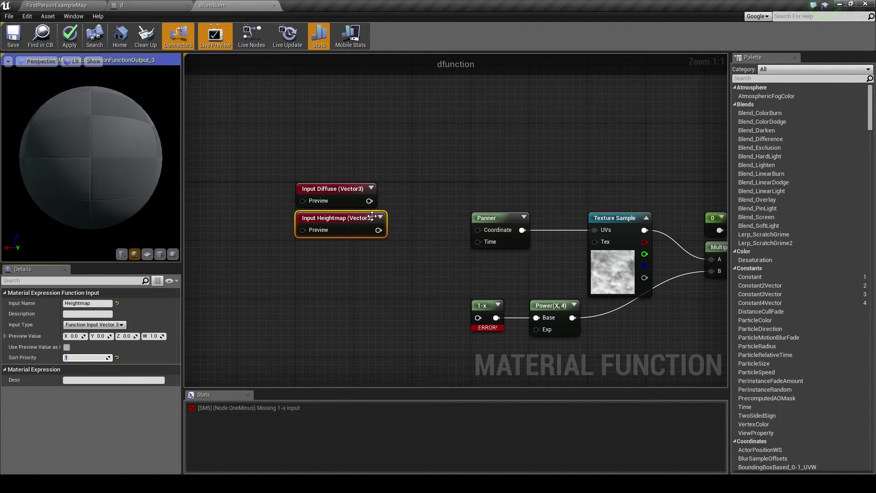
left_click(291, 157)
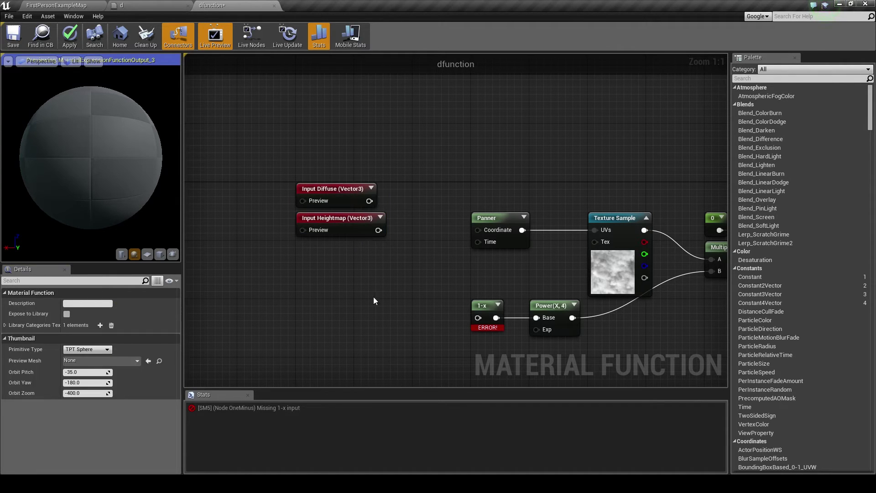
left_click(341, 193)
Step: Duplicate the Heightmap input node, place the copy directly below it, and set the copy's sort priority to 2
left_click(342, 220)
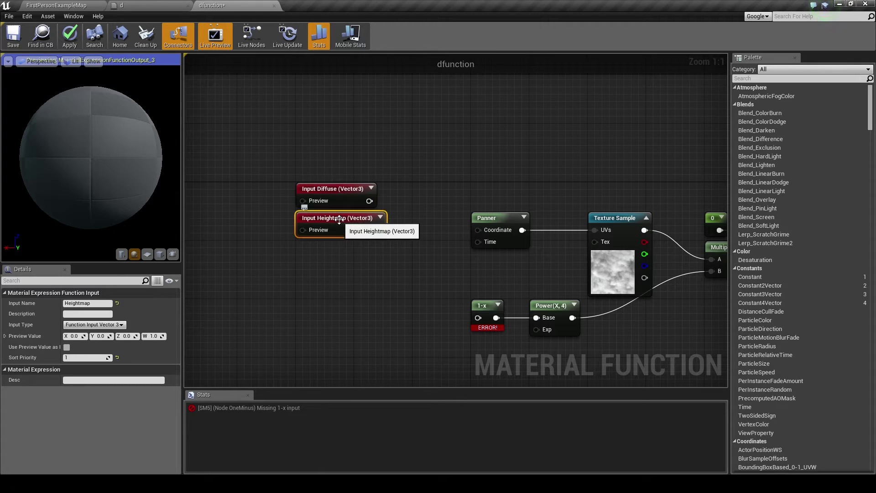
key("ctrl+w")
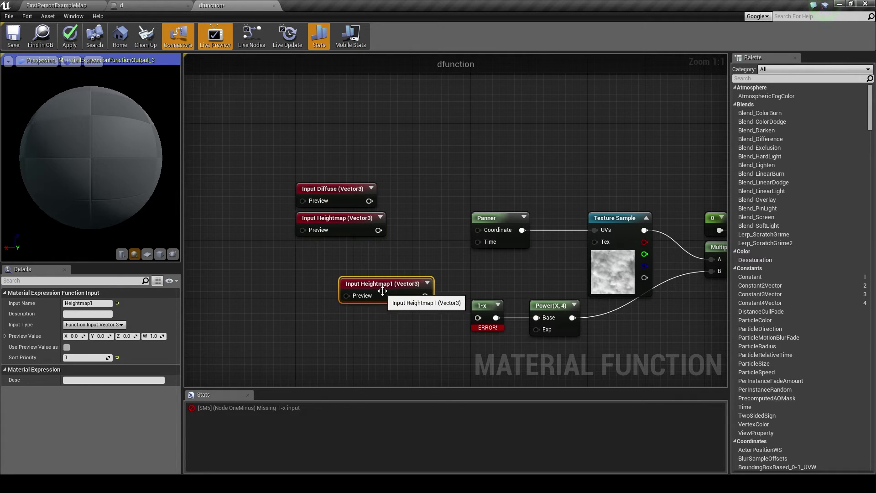
left_click_drag(381, 287, 337, 250)
left_click(79, 357)
type("2")
left_click(274, 281)
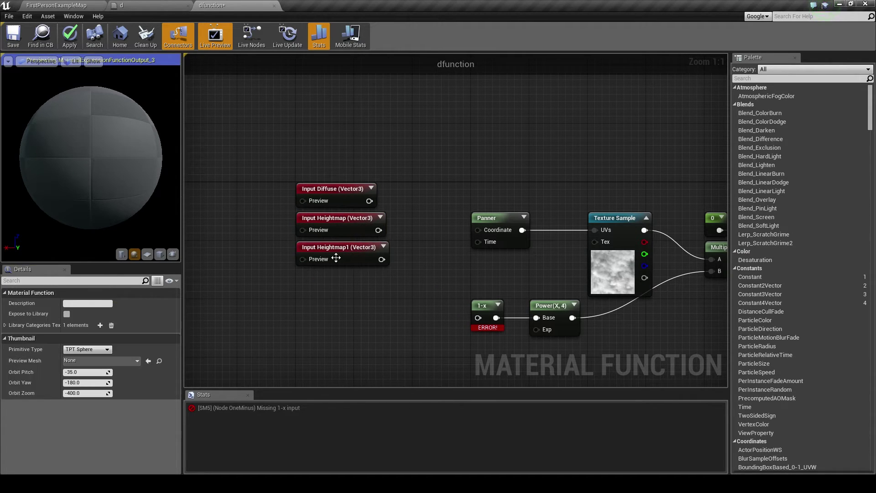
Step: Change the third input node's type to Function Input Scalar
left_click(337, 253)
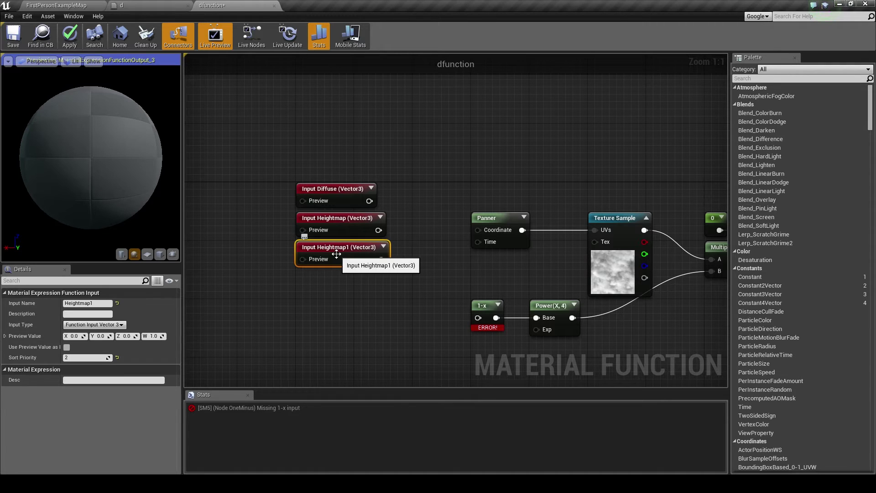
left_click(87, 325)
left_click(106, 332)
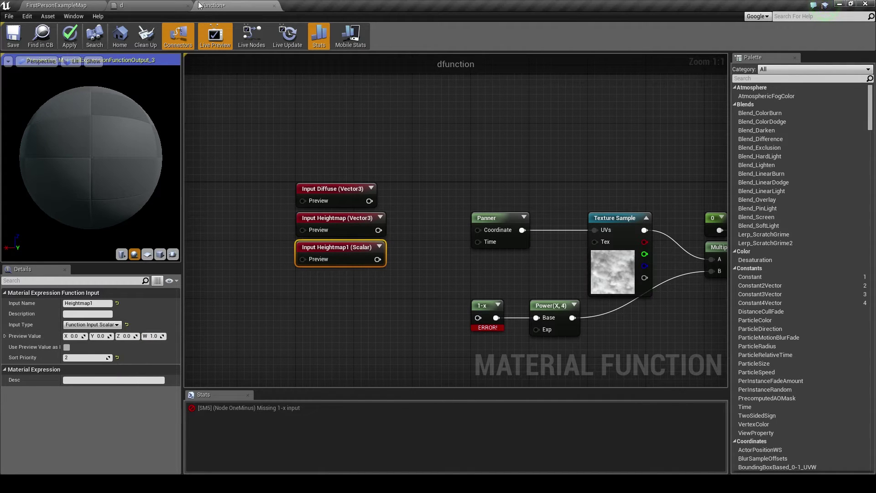
Step: Check the UsageActive parameter in material d, and name dfunction's third input Scalar
left_click(146, 5)
left_click(352, 258)
right_click_drag(395, 224, 357, 247)
left_click(218, 7)
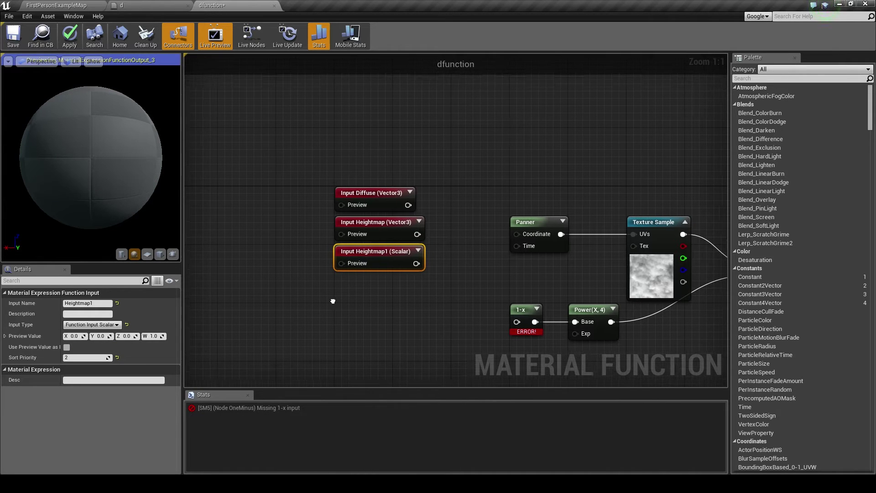
left_click(78, 303)
left_click_drag(79, 304, 64, 304)
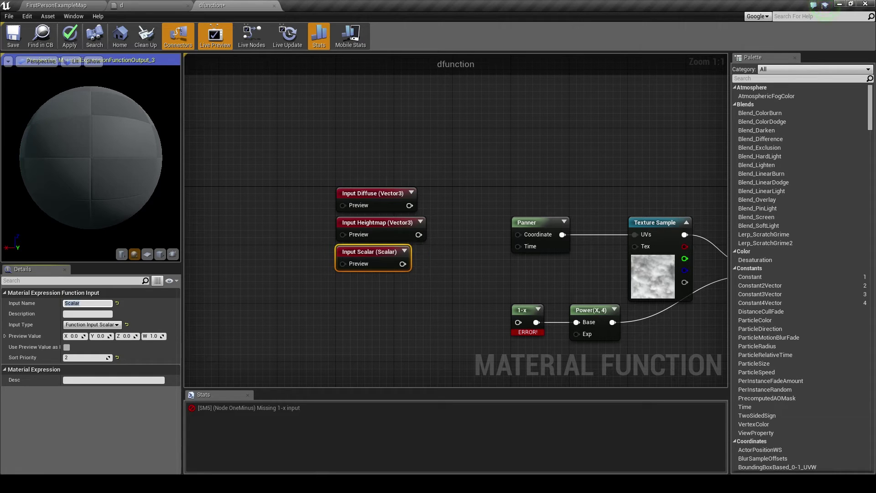
Step: Connect the Diffuse input to the Add node's A and the Heightmap input to the 1-x node
right_click_drag(425, 178, 301, 199)
scroll(317, 181, "down", 1)
left_click_drag(258, 213, 641, 212)
right_click_drag(441, 187, 514, 147)
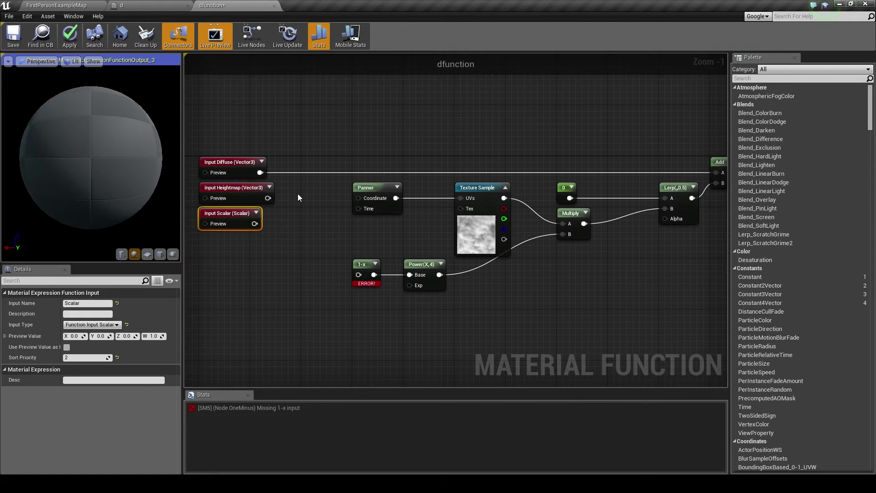
left_click_drag(268, 198, 358, 275)
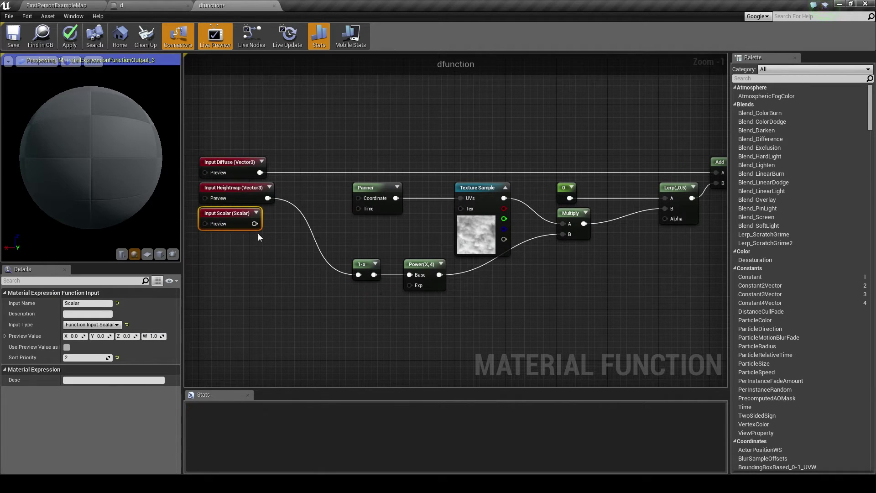
Step: Move the Scalar input node below the Multiply node and connect it to the Lerp node's Alpha
left_click_drag(239, 223, 596, 273)
right_click_drag(724, 233, 642, 245)
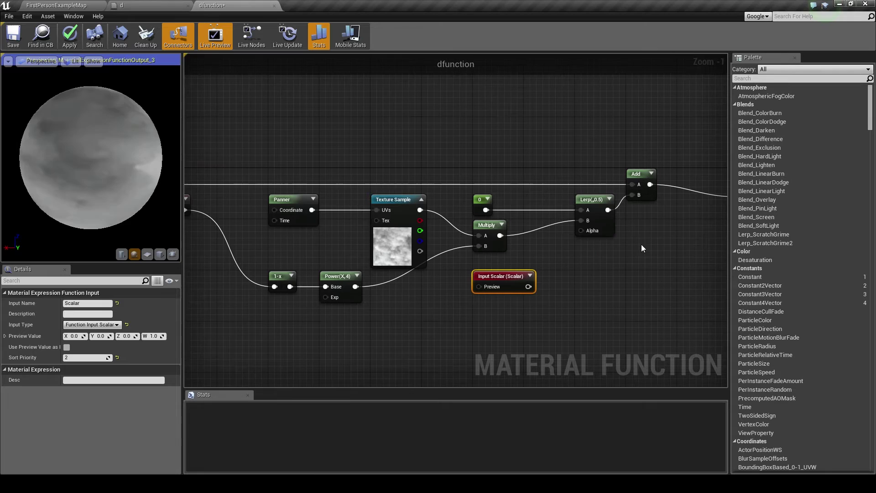
left_click_drag(581, 230, 529, 287)
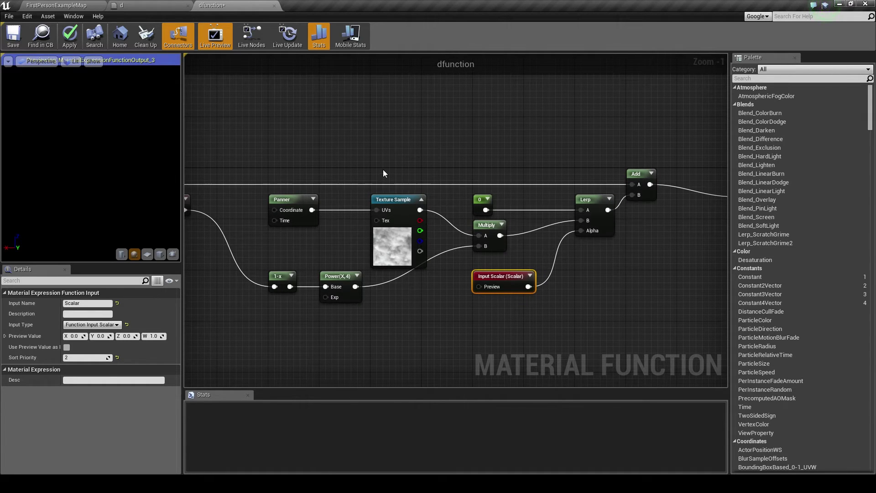
Step: Review the complete dfunction node network and apply the changes to the function
scroll(382, 168, "down", 1)
left_click(573, 299)
scroll(382, 170, "down", 1)
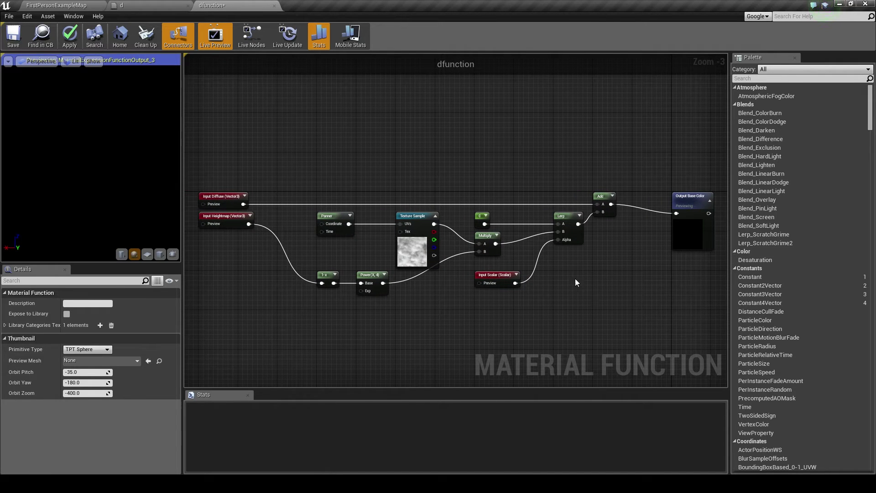
left_click(69, 36)
Step: Add the dfunction asset from the content browser to material d's graph, below the Overlay FX group
left_click(151, 7)
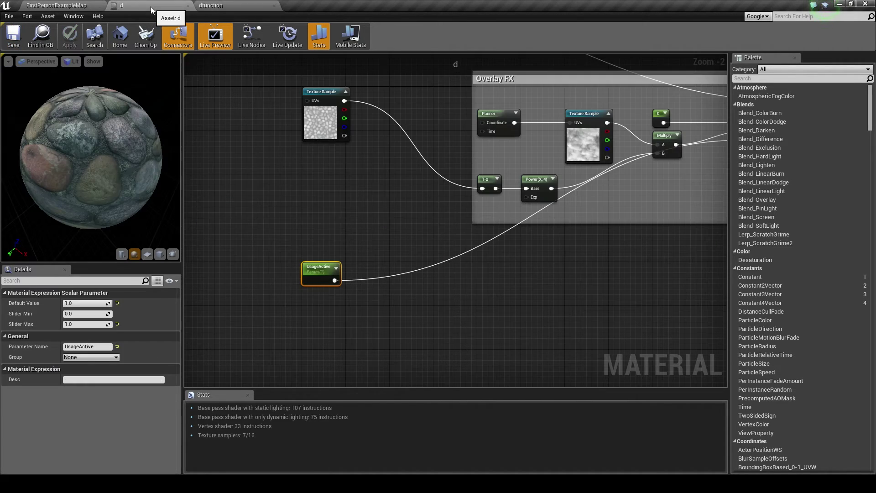
right_click_drag(584, 264, 389, 282)
left_click(484, 272)
scroll(485, 272, "down", 2)
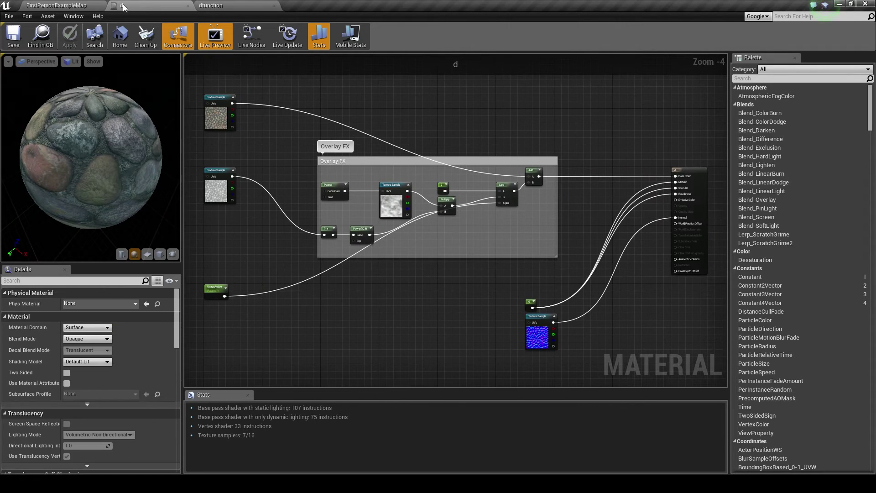
left_click(79, 6)
left_click_drag(178, 373, 394, 286)
right_click_drag(346, 269, 446, 317)
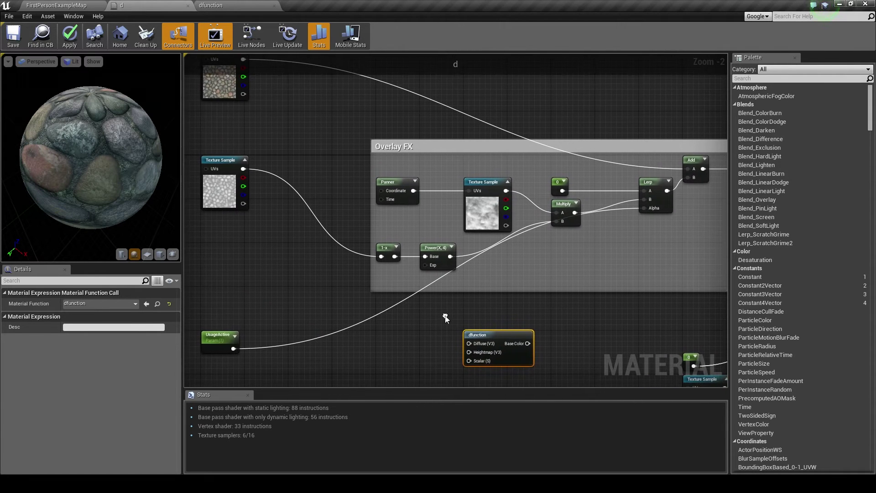
Step: Connect the cobblestone color texture to dfunction's Diffuse, the grayscale height texture to Heightmap, and UsageActive to Scalar
scroll(288, 129, "down", 1)
right_click_drag(287, 130, 280, 159)
left_click(234, 102)
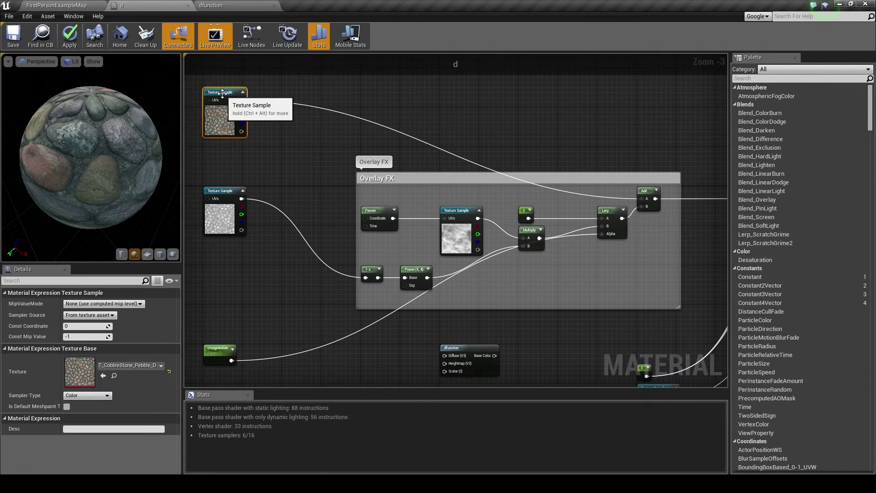
left_click_drag(241, 101, 241, 161)
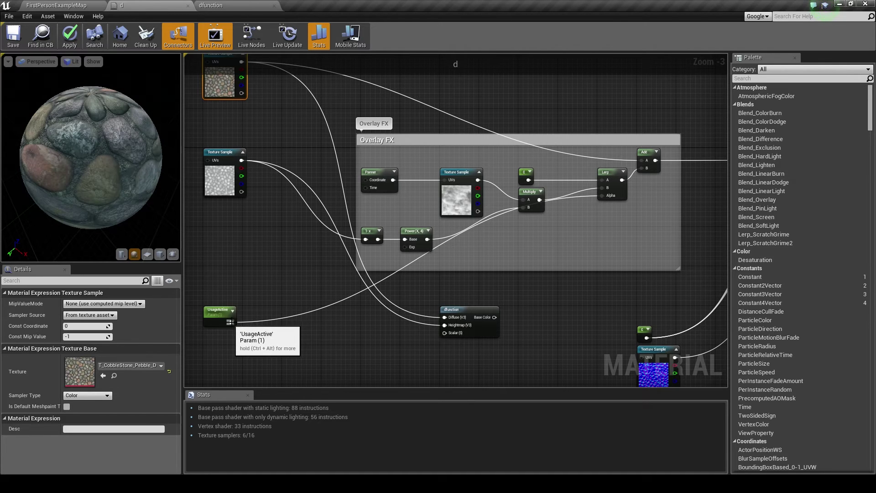
left_click_drag(231, 322, 328, 329)
left_click_drag(472, 337, 458, 334)
Step: Connect dfunction's Base Color output to the material's Base Color input and save material d
right_click_drag(561, 311, 375, 303)
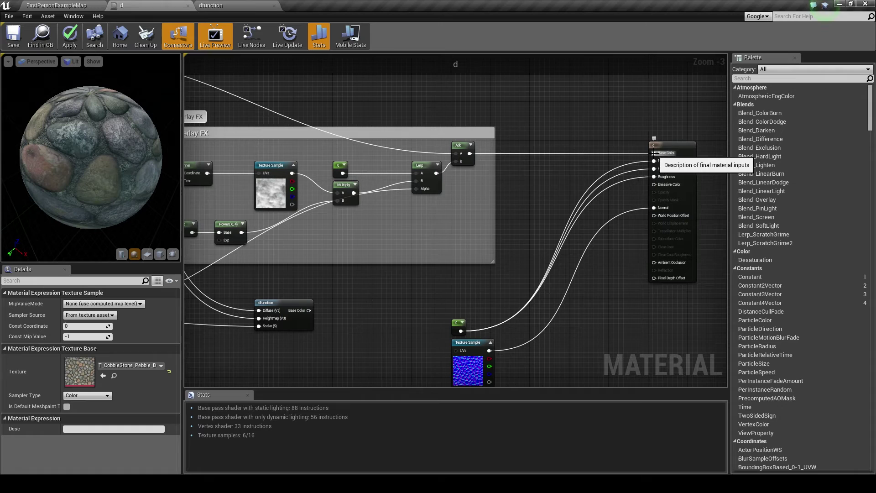
left_click_drag(661, 154, 309, 310)
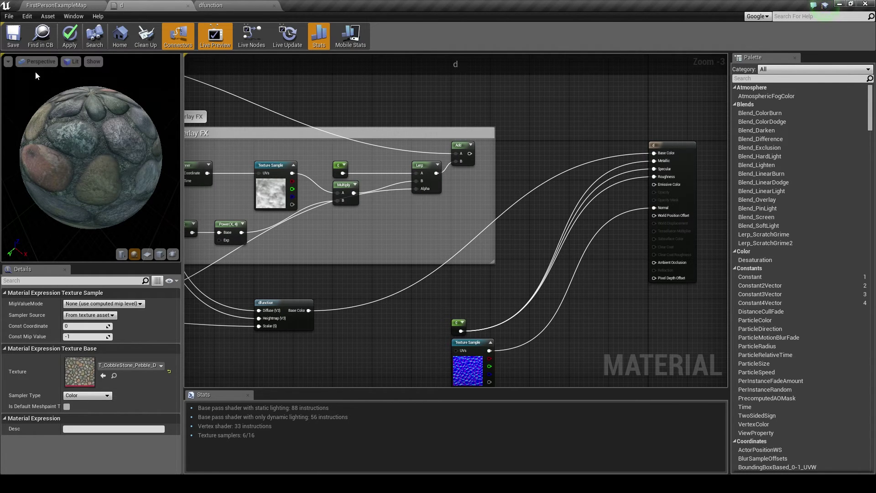
left_click(13, 36)
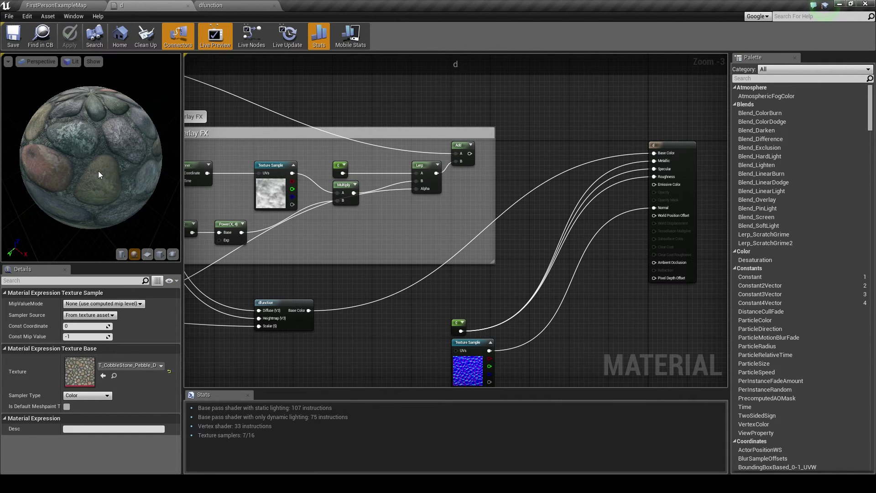
Step: Compare the dfunction node in material d with the Overlay FX group and the function's own graph
right_click_drag(356, 231, 433, 255)
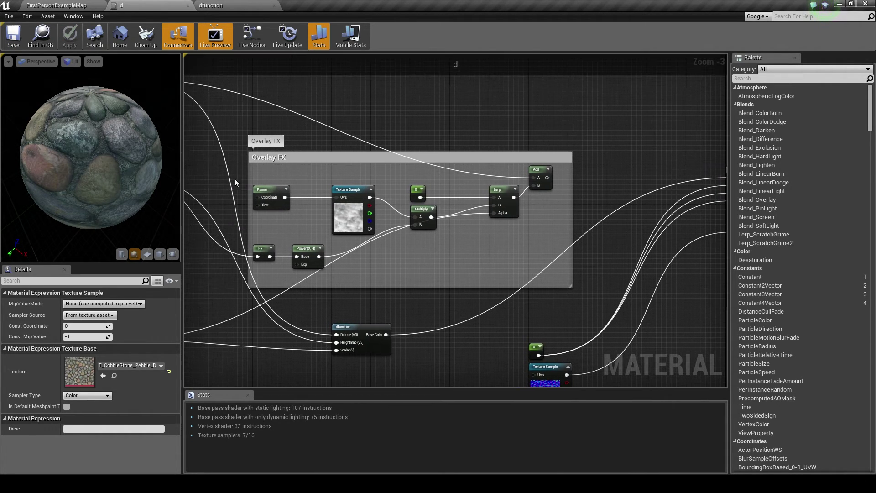
left_click(357, 326)
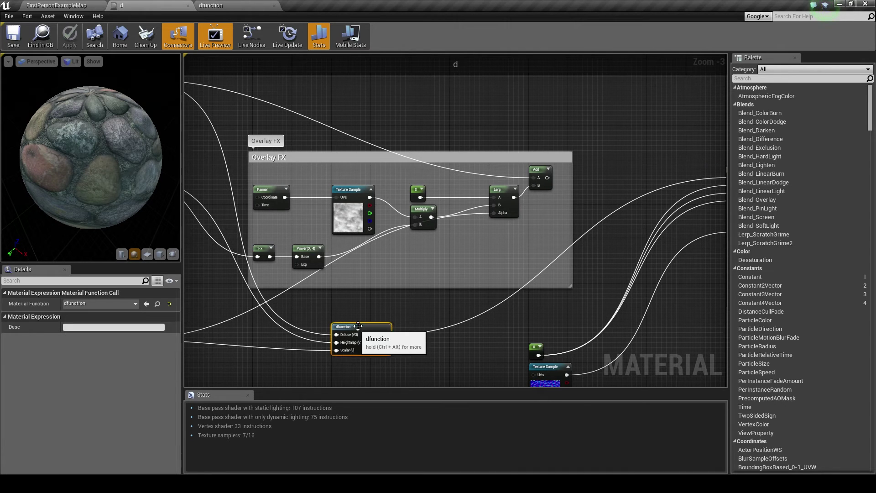
scroll(369, 335, "up", 2)
left_click(437, 281)
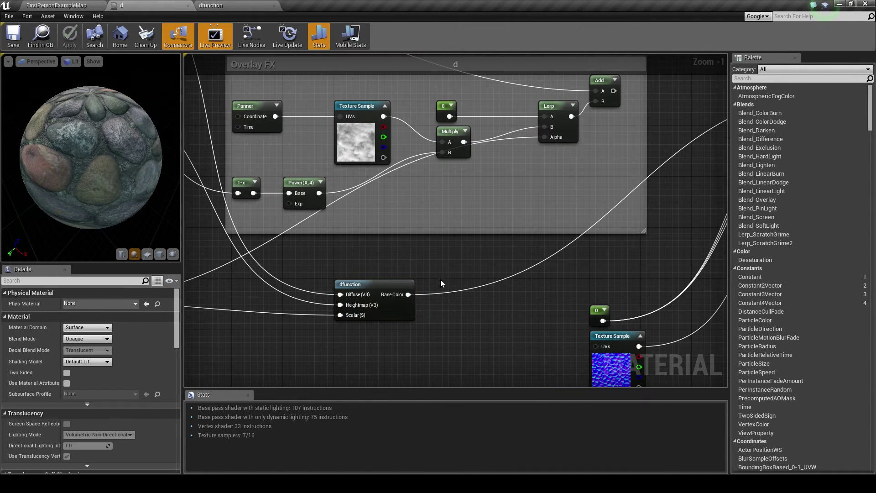
double_click(395, 284)
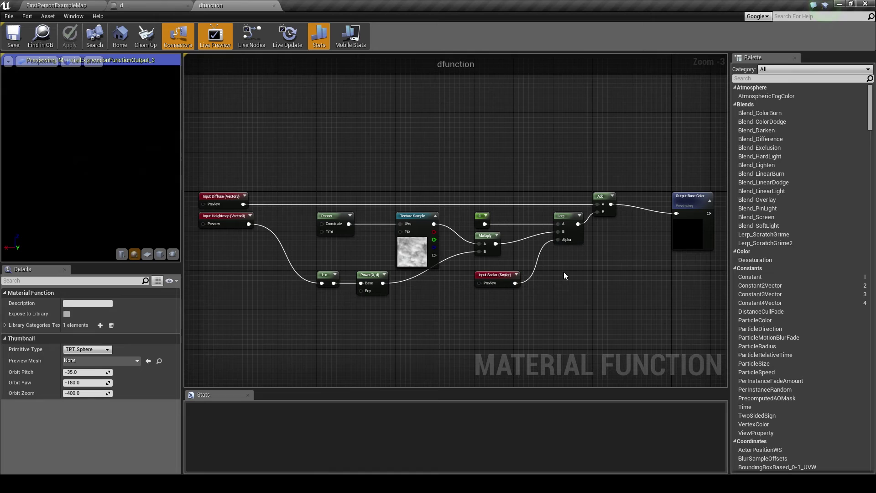
left_click(156, 5)
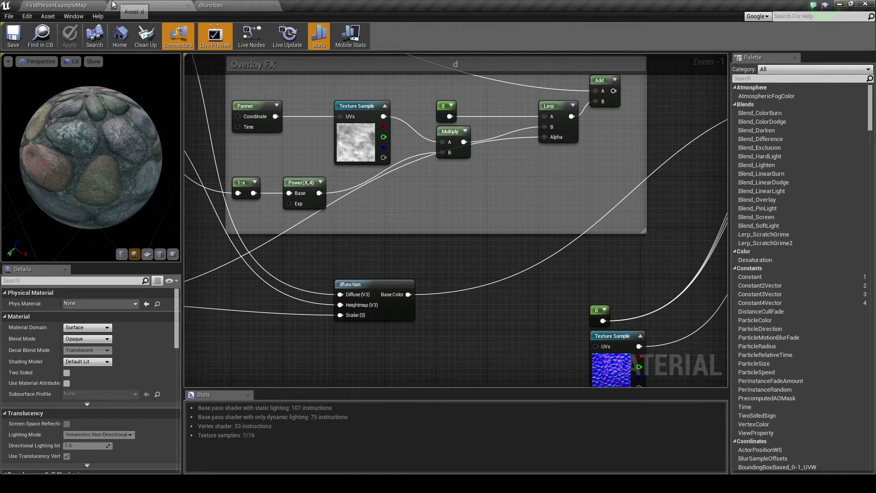
left_click(225, 7)
Step: Set the Power node's constant exponent to 1 in dfunction, save the function, and check material d's preview
scroll(462, 234, "up", 3)
left_click(428, 236)
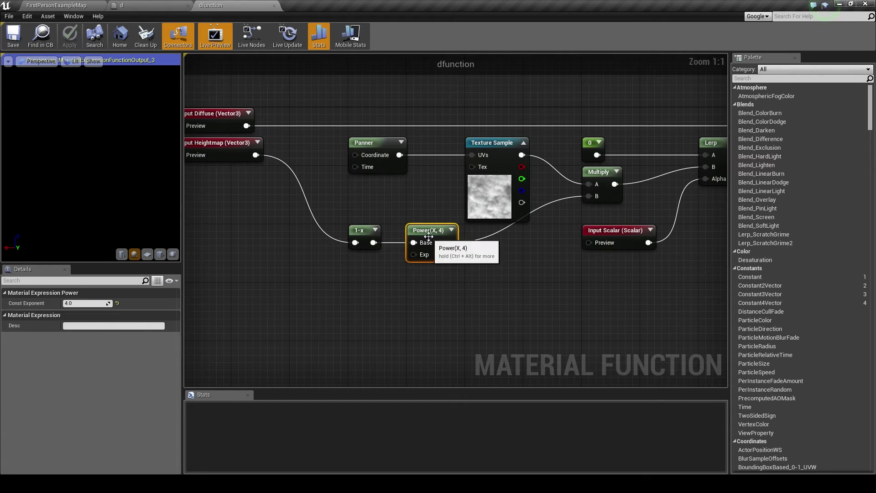
left_click(85, 303)
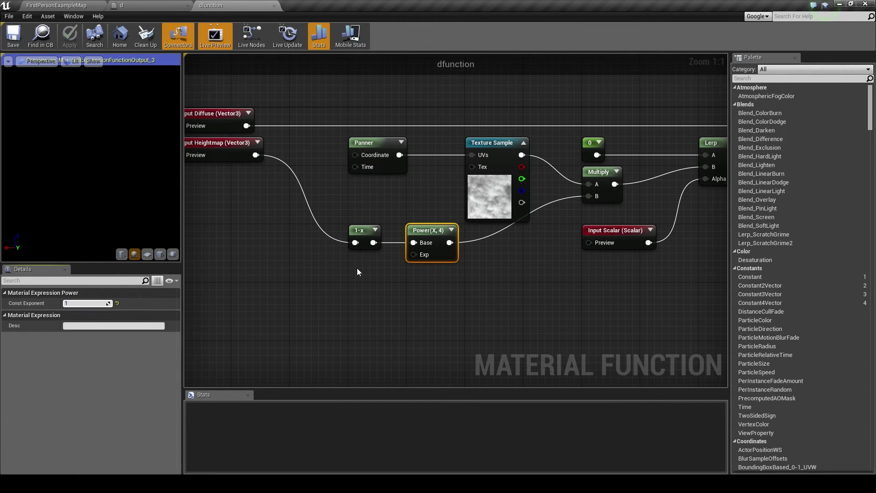
type("1")
key("Return")
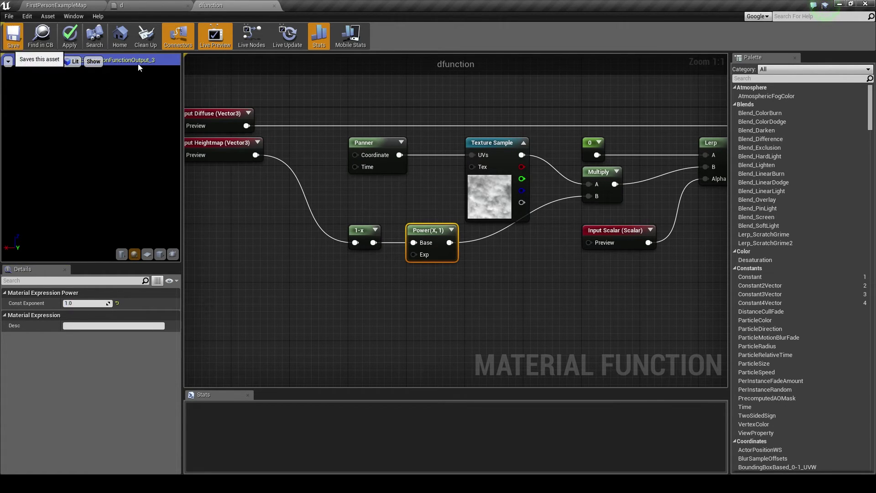
left_click(137, 7)
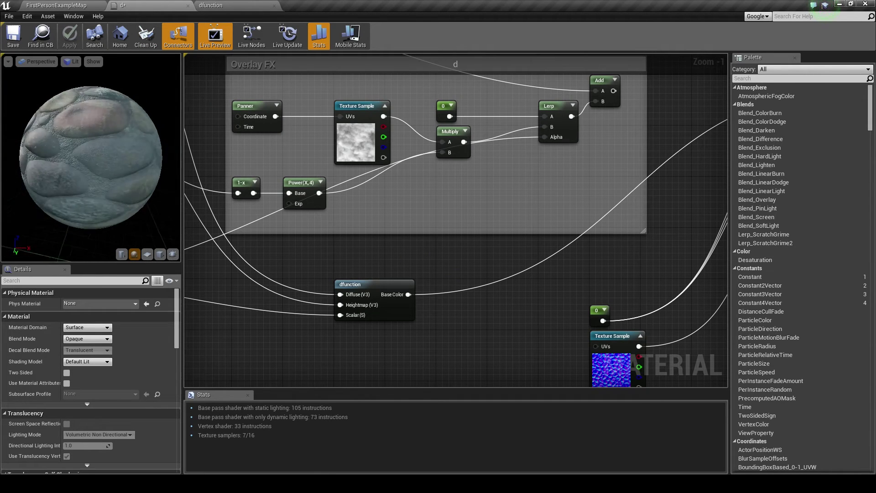
Step: Set the Power node's constant exponent to 4 in dfunction and save the function
left_click(228, 6)
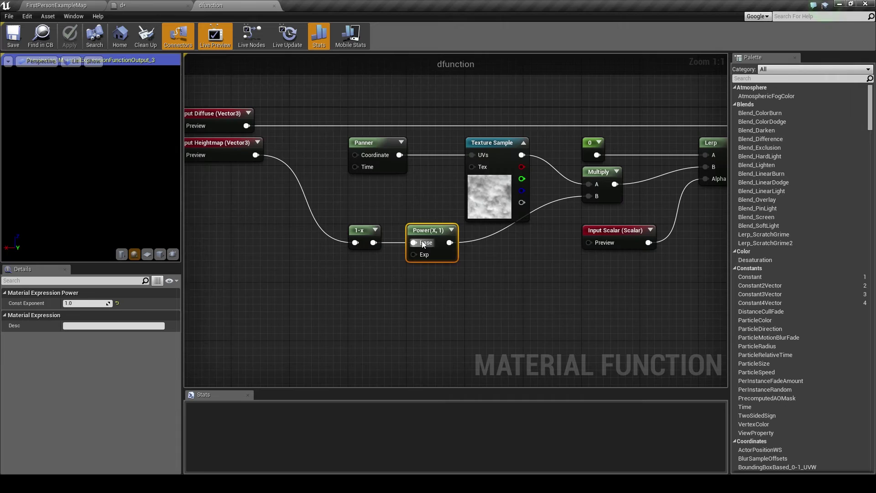
left_click(87, 303)
type("4")
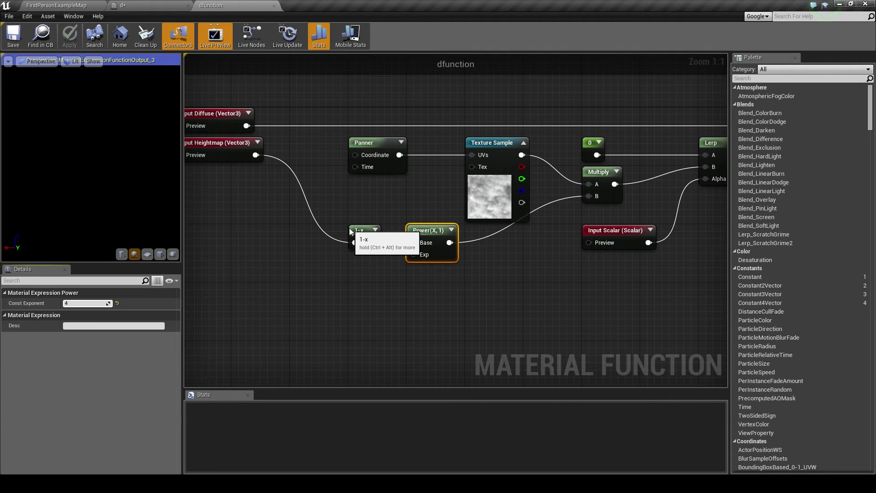
key("Return")
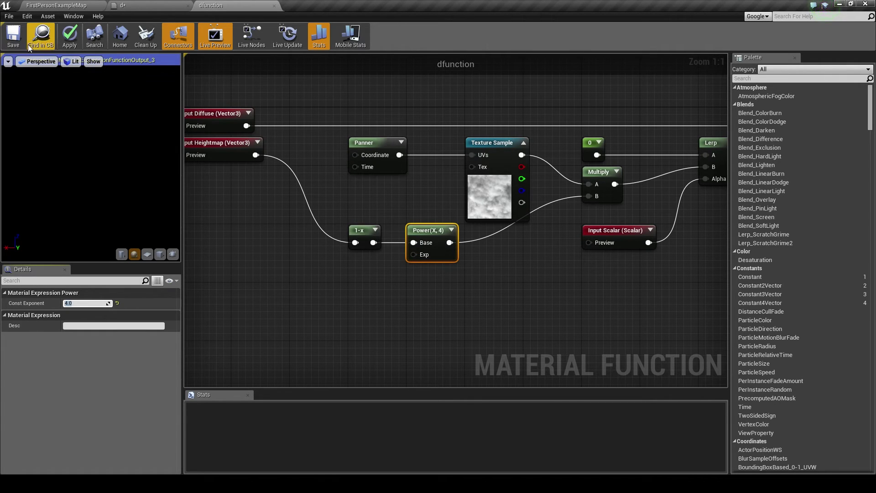
left_click(13, 43)
Step: Copy material d's color and height texture samples into dfunction and connect them to the Preview pins of the Diffuse and Heightmap inputs
scroll(392, 315, "down", 1)
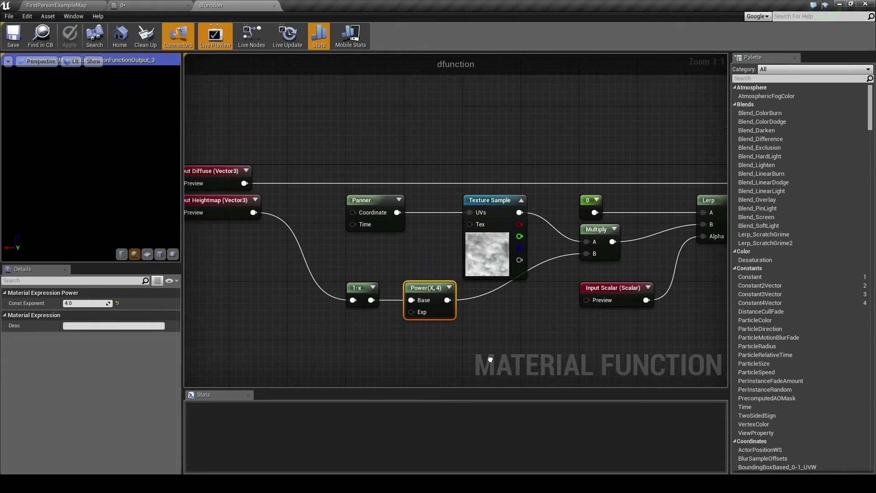
right_click_drag(346, 319, 379, 292)
right_click_drag(259, 210, 393, 234)
scroll(393, 233, "up", 1)
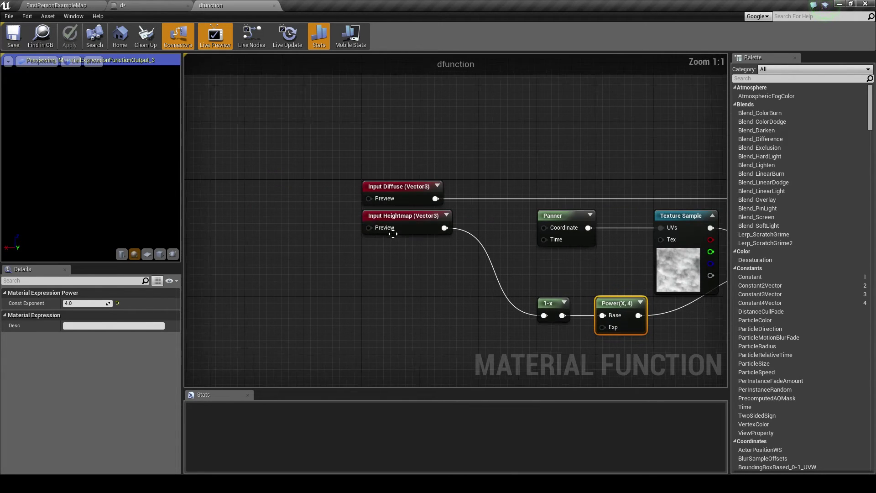
left_click(141, 4)
right_click_drag(313, 150, 567, 267)
scroll(567, 267, "down", 2)
left_click_drag(303, 106, 453, 306)
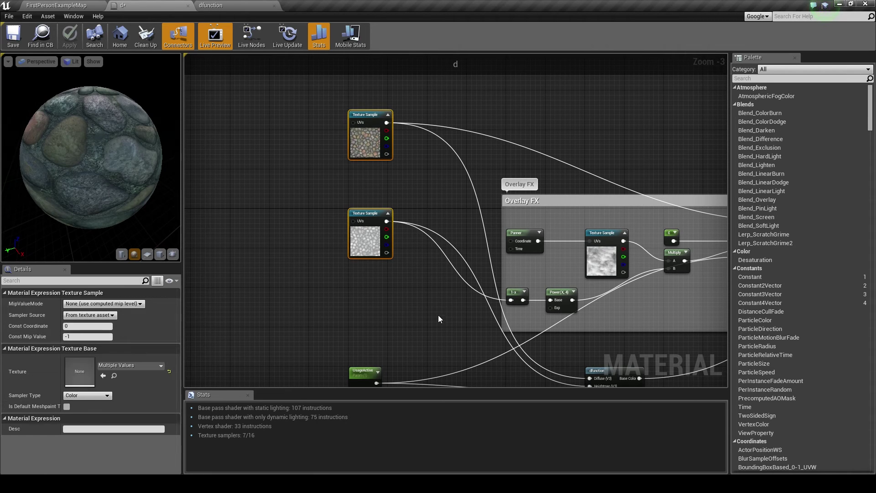
left_click(223, 6)
right_click_drag(325, 290, 341, 264)
key("ctrl+v")
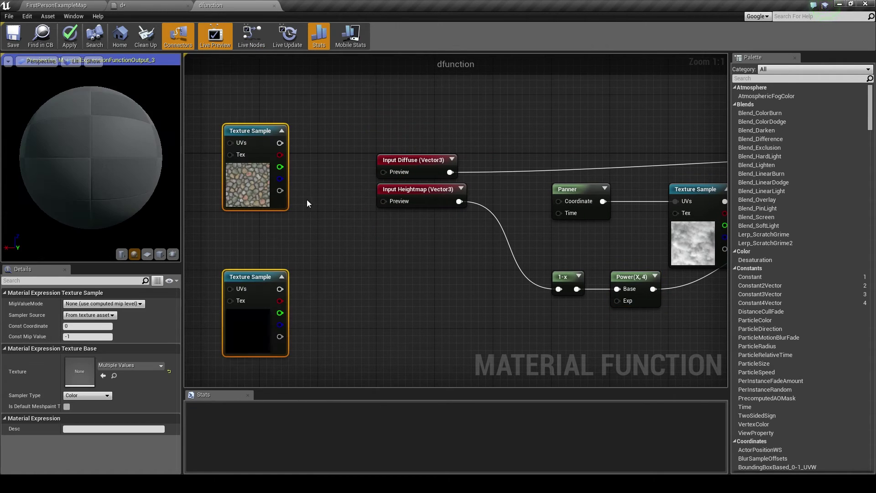
left_click_drag(280, 143, 280, 289)
Step: Add a constant with value 1 in dfunction and connect it to the Scalar input's Preview pin
right_click_drag(442, 313, 363, 304)
right_click_drag(441, 333, 301, 265)
key("1")
left_click(387, 278)
left_click_drag(399, 297, 551, 212)
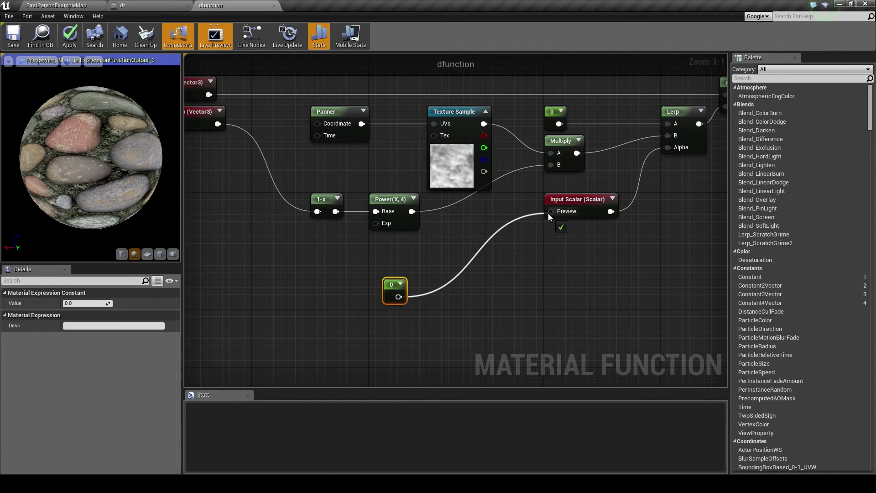
left_click(84, 303)
type("1")
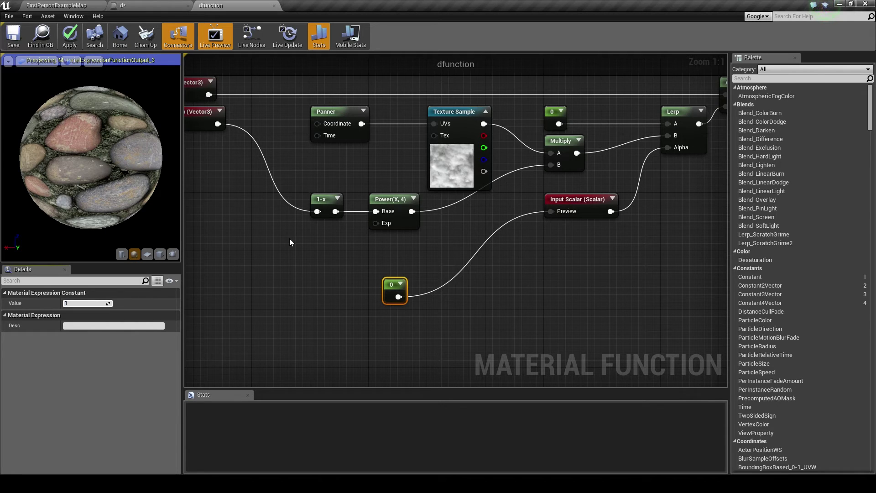
key("Return")
left_click(290, 242)
Step: Examine the preview connections in dfunction and line up the cobblestone color texture sample with the Diffuse input
scroll(290, 243, "down", 3)
scroll(289, 239, "down", 1)
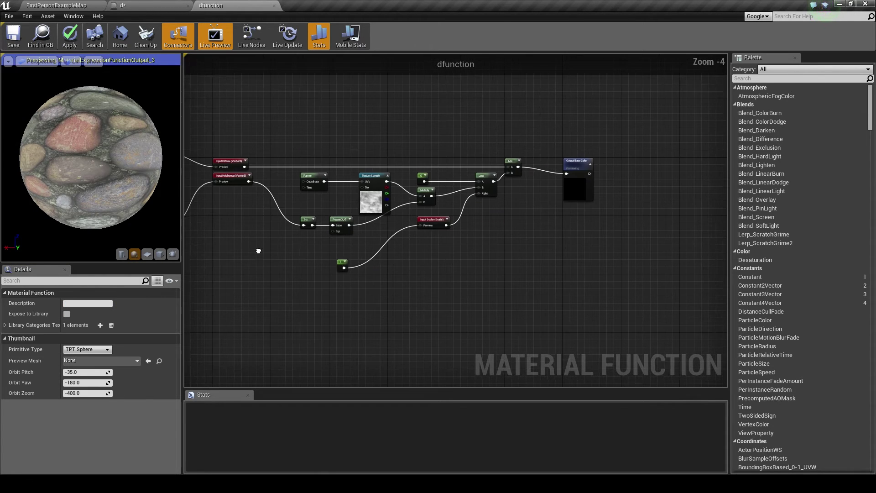
right_click_drag(258, 250, 353, 260)
scroll(433, 243, "up", 1)
right_click_drag(215, 189, 363, 202)
scroll(362, 204, "up", 2)
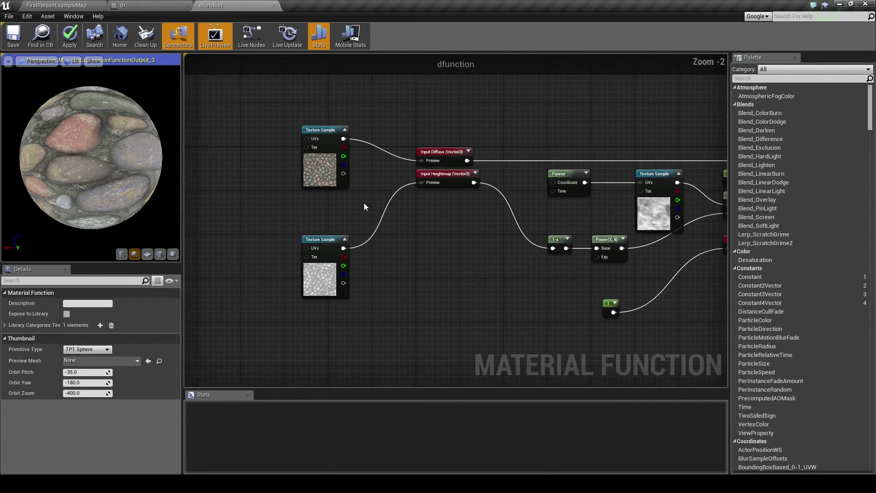
left_click_drag(310, 120, 342, 144)
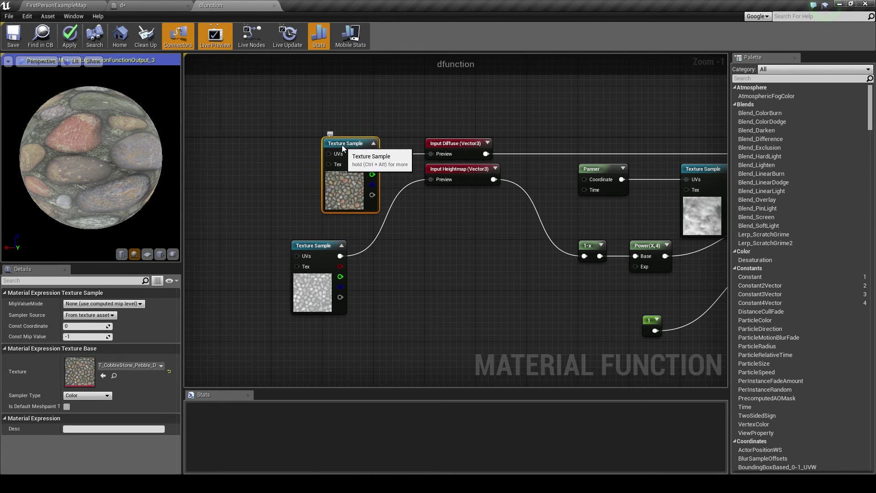
left_click(436, 237)
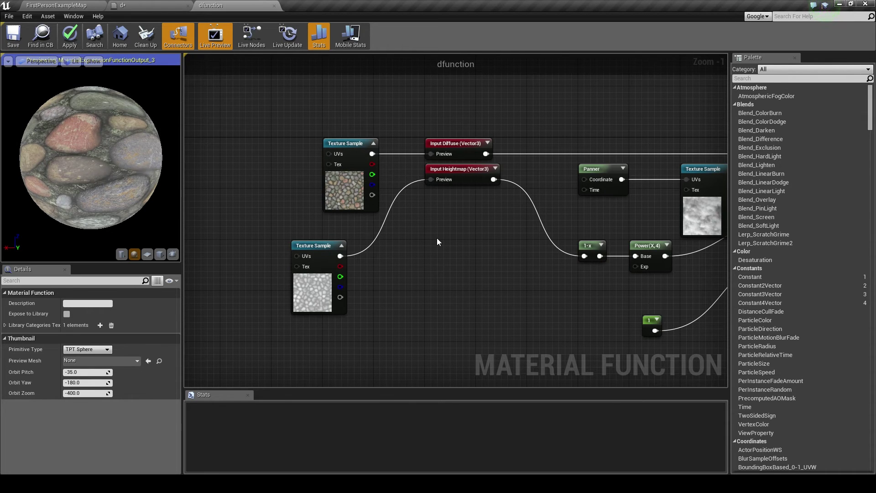
Step: Delete the two preview texture samples and the preview constant from dfunction, and save the function
left_click_drag(201, 122, 331, 294)
key("Delete")
right_click_drag(500, 309, 290, 253)
left_click_drag(529, 302, 419, 268)
key("Delete")
right_click_drag(610, 246, 502, 289)
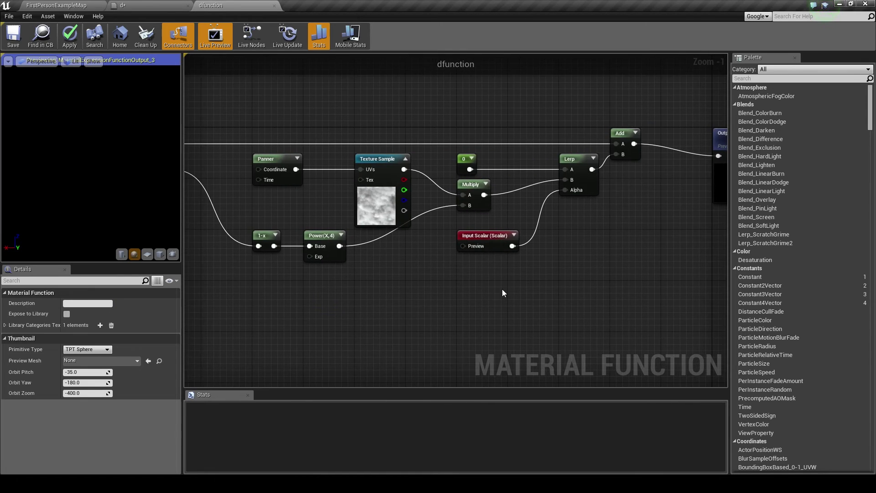
scroll(434, 286, "down", 1)
right_click_drag(434, 286, 458, 295)
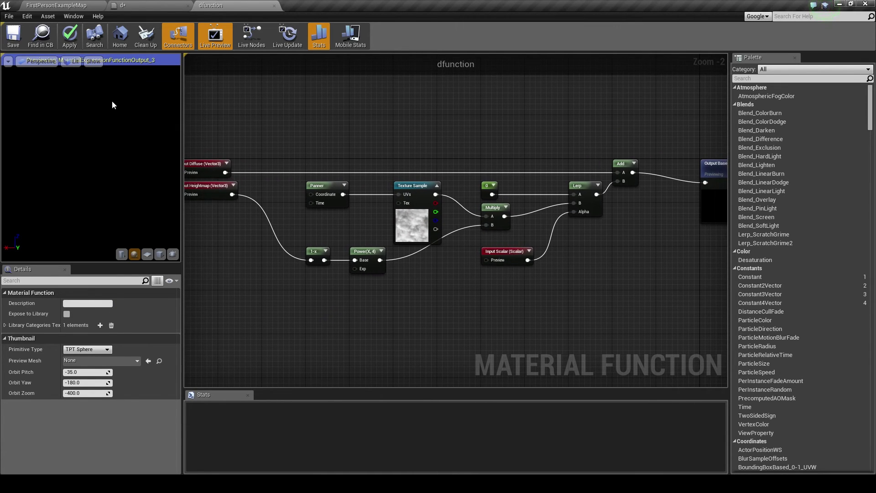
left_click(12, 39)
scroll(464, 290, "down", 1)
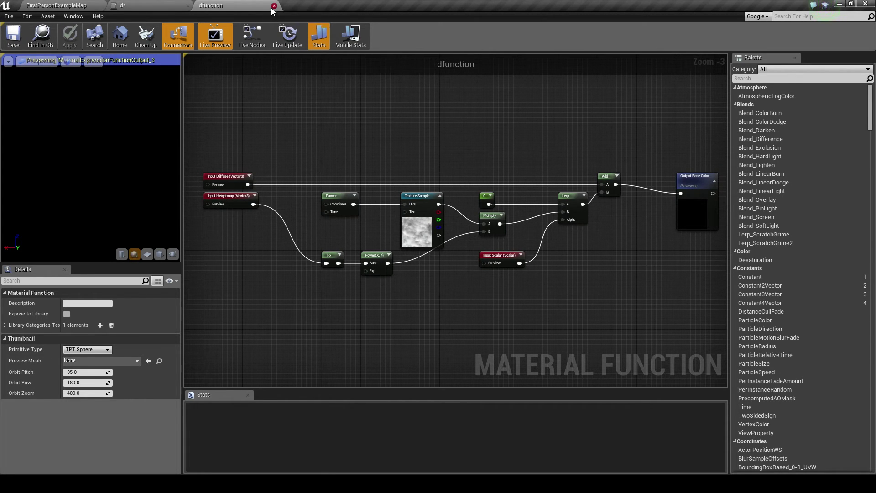
Step: Check the Diffuse input's sort priority in dfunction against the input order on material d's dfunction node
scroll(224, 187, "up", 1)
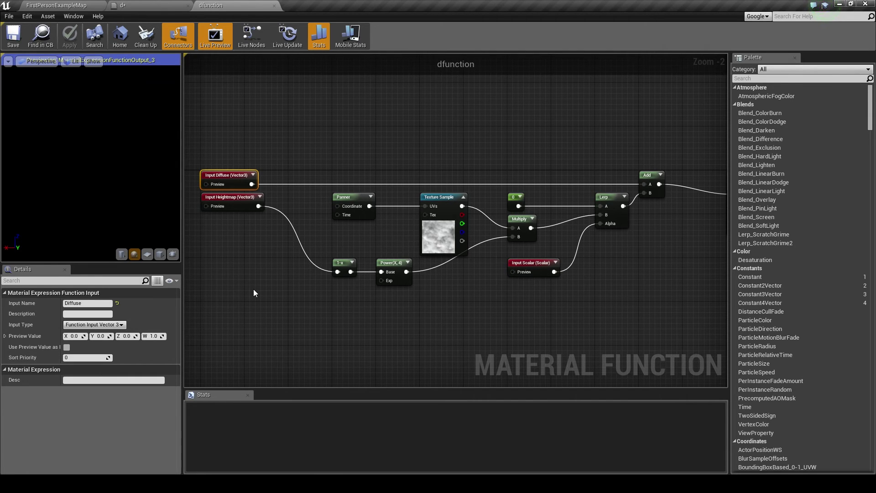
left_click(304, 335)
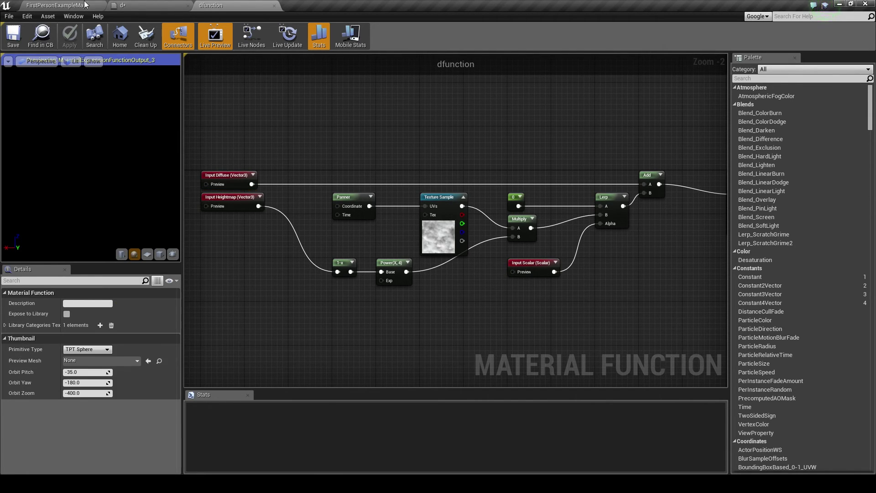
left_click(151, 6)
right_click_drag(348, 293, 197, 190)
right_click_drag(452, 267, 359, 257)
scroll(359, 257, "up", 3)
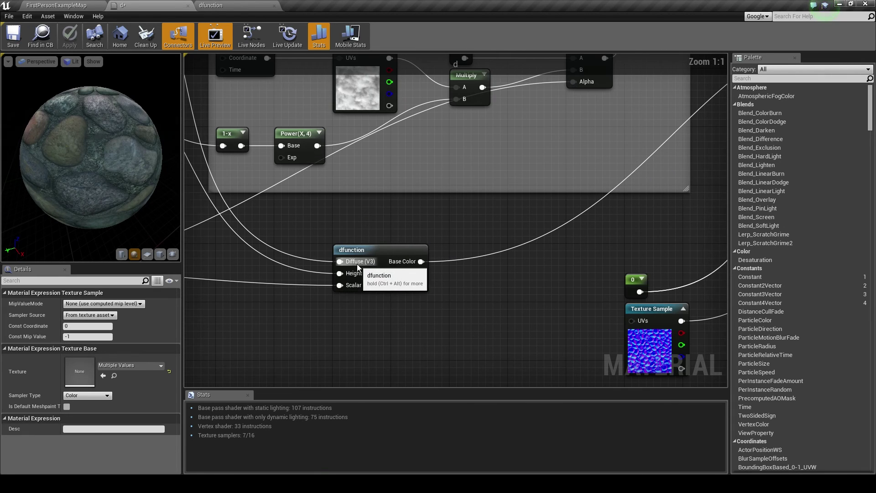
Step: Set the Heightmap input's sort priority to 3, save dfunction, and check the input order on material d's dfunction node
left_click(200, 5)
left_click(240, 207)
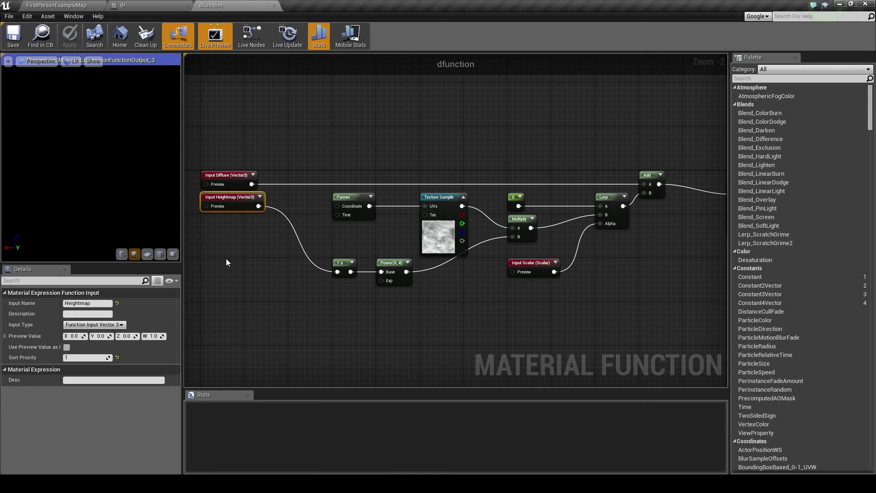
left_click(252, 330)
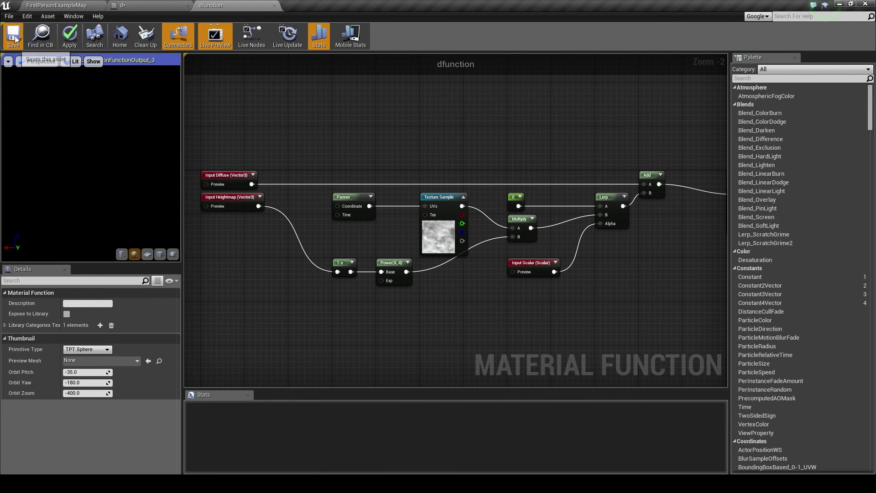
left_click(14, 37)
left_click(130, 4)
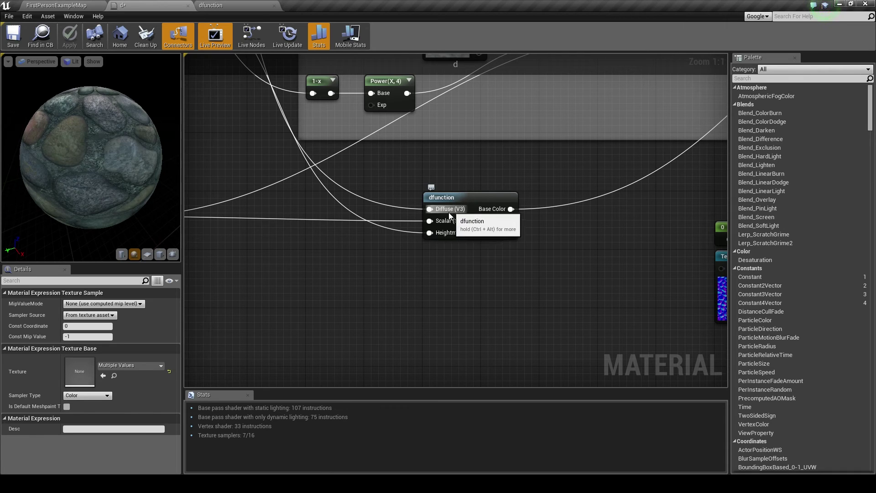
Step: Restore the Heightmap input's sort priority in dfunction and save the function
left_click(232, 5)
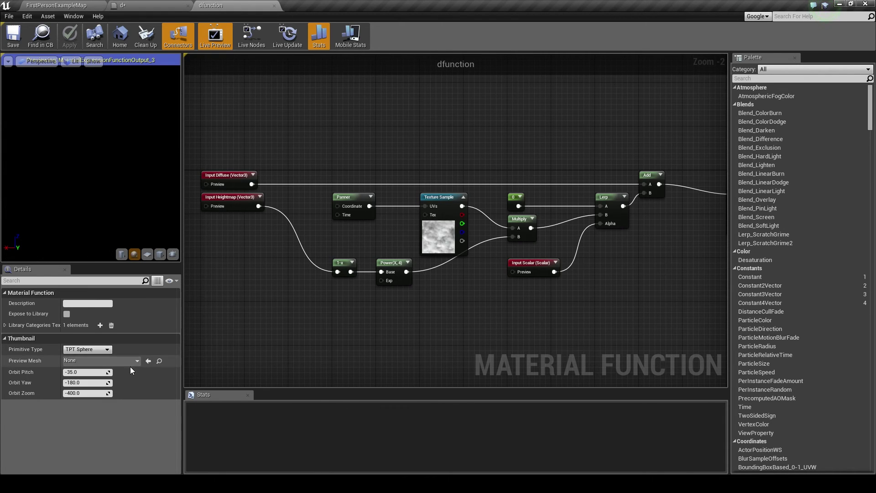
left_click(226, 211)
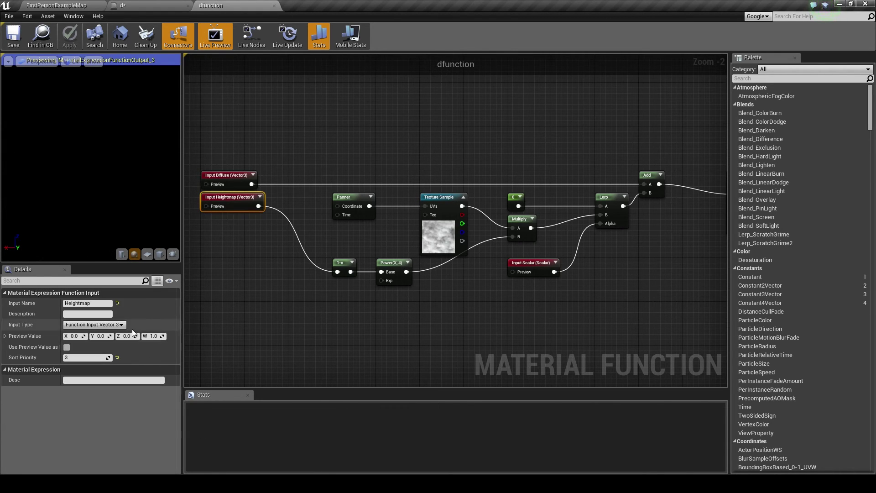
left_click(439, 290)
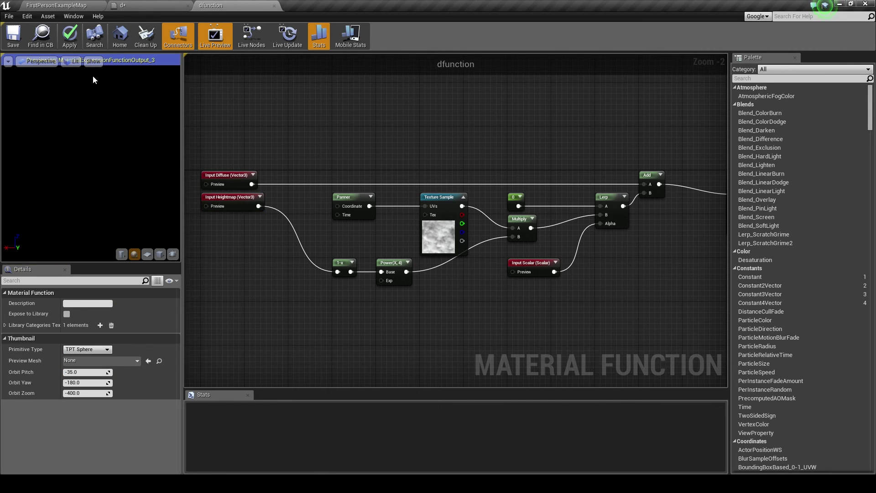
left_click(11, 41)
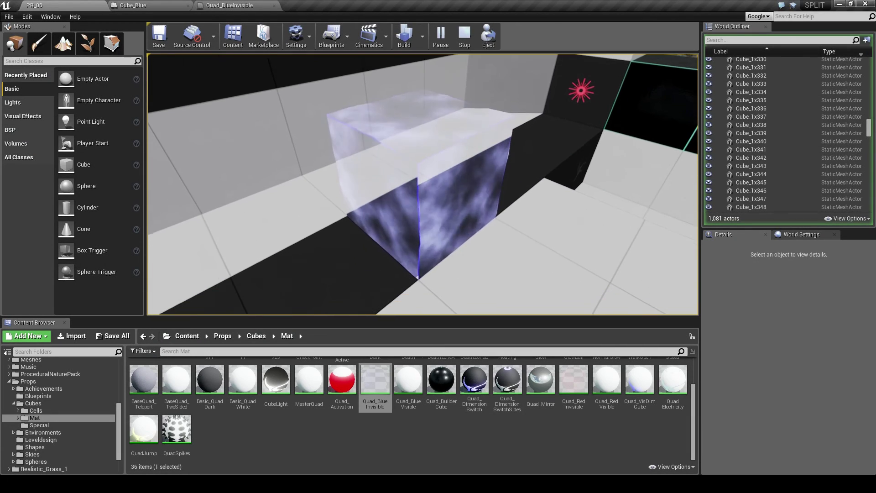
Step: View the translucent blue cube in the running PR_05 level, stop playing, and look over the Quad_BlueInvisible material's preview and graph
key("s")
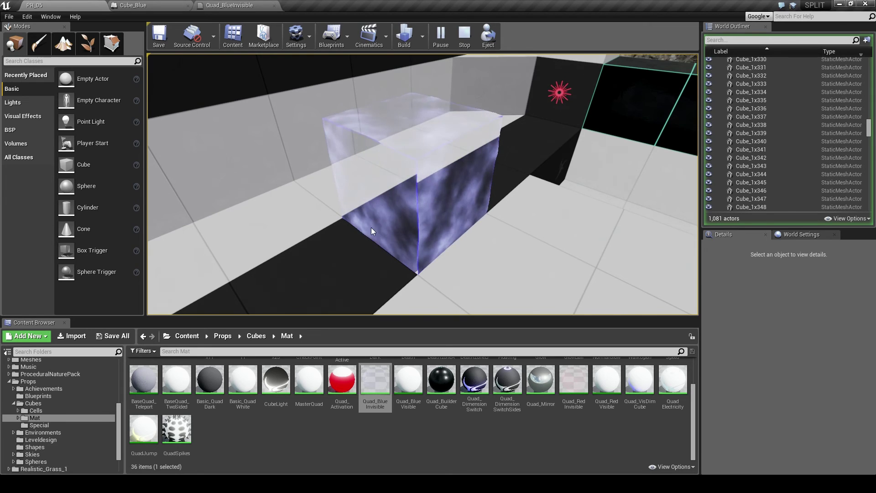
key("Escape")
left_click(230, 5)
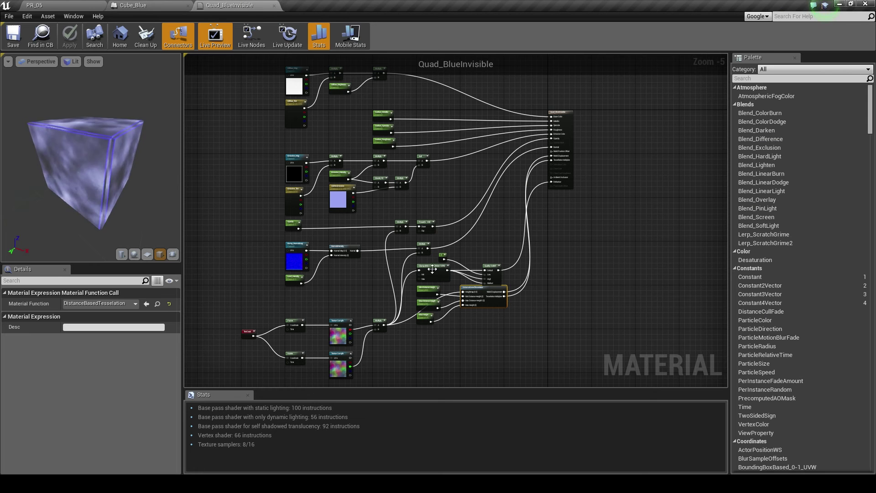
left_click_drag(105, 163, 104, 206)
right_click_drag(522, 254, 521, 272)
scroll(319, 172, "down", 1)
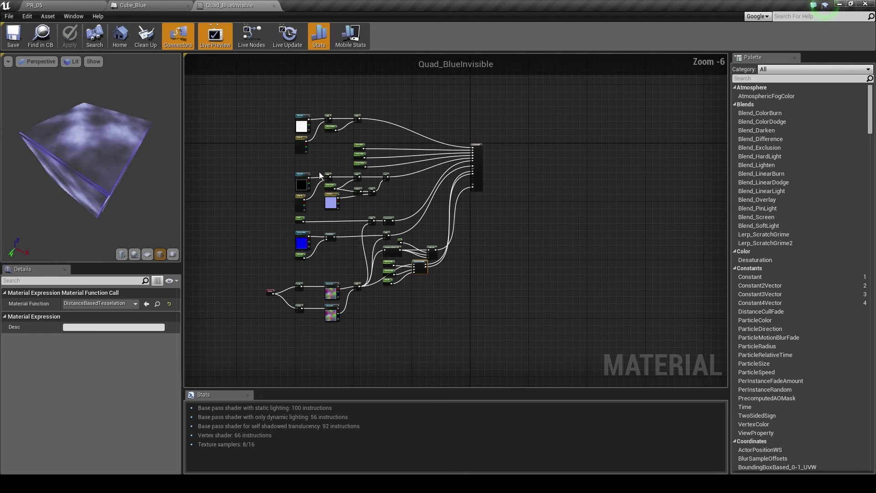
Step: Find the DistanceBasedTesselation node in Quad_BlueInvisible and open the function to examine its whole graph
scroll(431, 229, "up", 2)
right_click_drag(452, 293, 440, 206)
scroll(441, 223, "up", 3)
left_click(377, 255)
right_click_drag(423, 275, 431, 304)
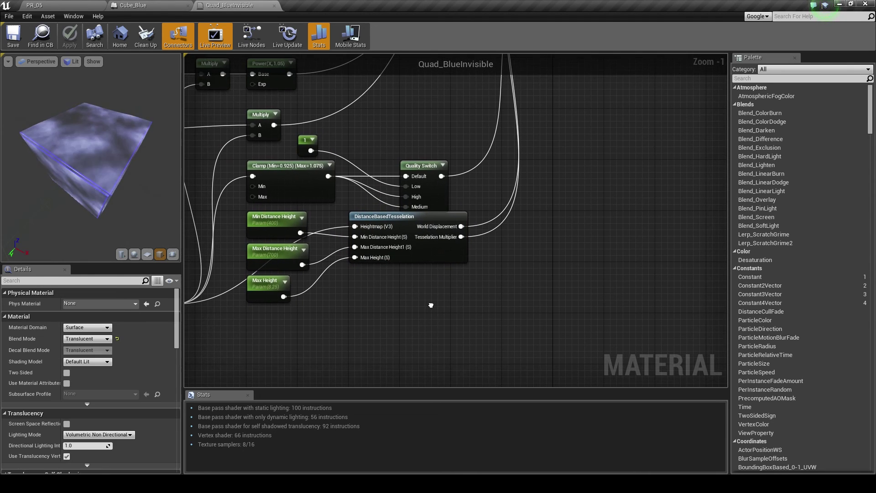
double_click(426, 256)
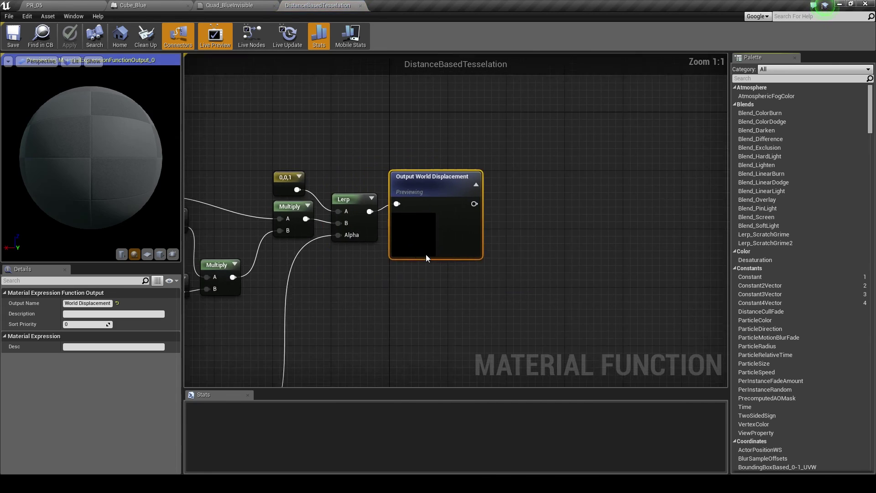
scroll(425, 254, "down", 6)
right_click_drag(377, 297, 464, 221)
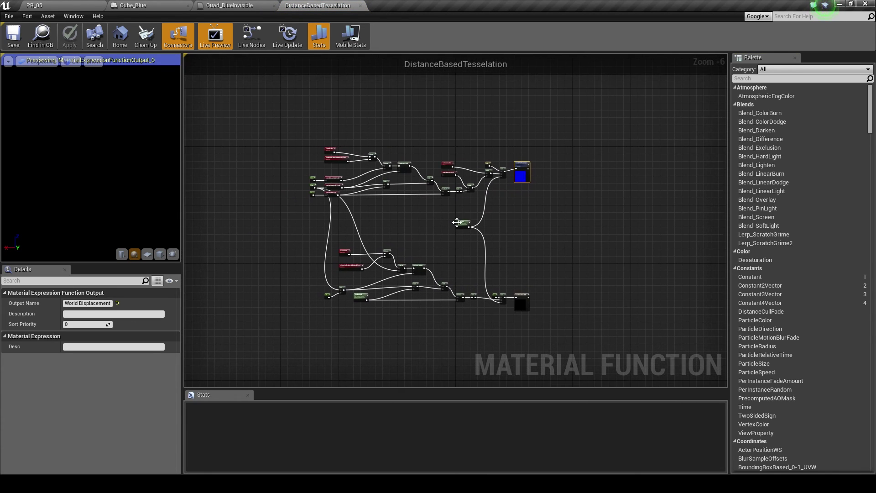
scroll(464, 221, "up", 1)
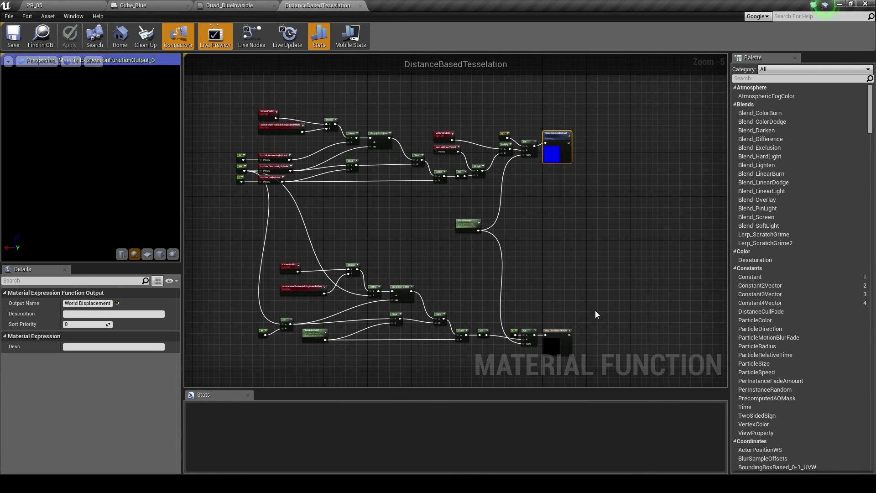
Step: Compare Quad_BlueInvisible's overall graph and its DistanceBasedTesselation node with the function's own graph
left_click(237, 5)
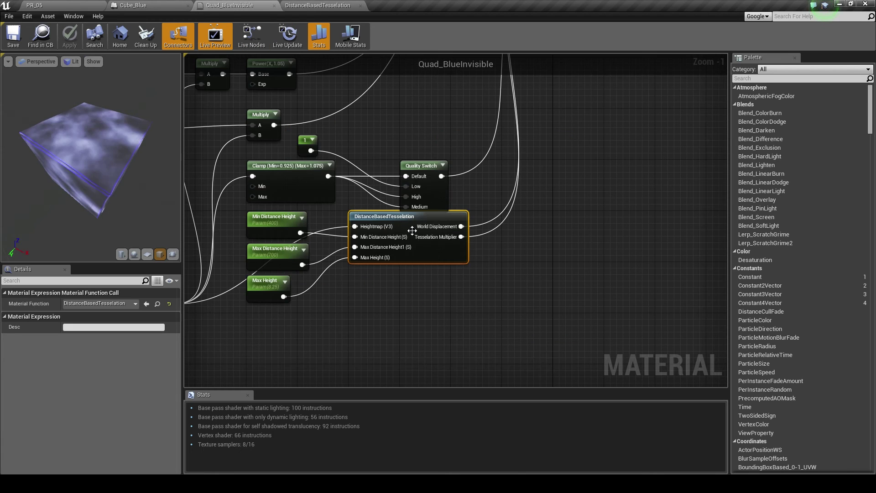
scroll(401, 279, "down", 2)
right_click_drag(408, 96, 434, 208)
scroll(459, 198, "down", 2)
scroll(436, 205, "up", 2)
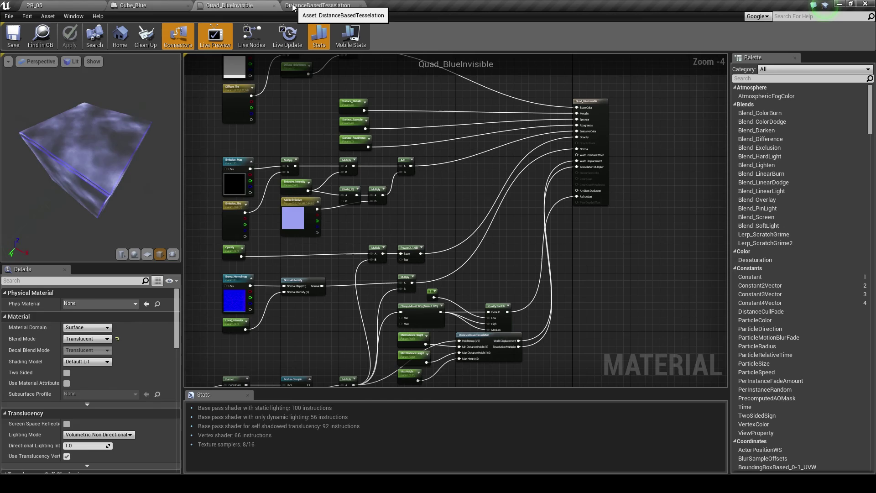
left_click(317, 5)
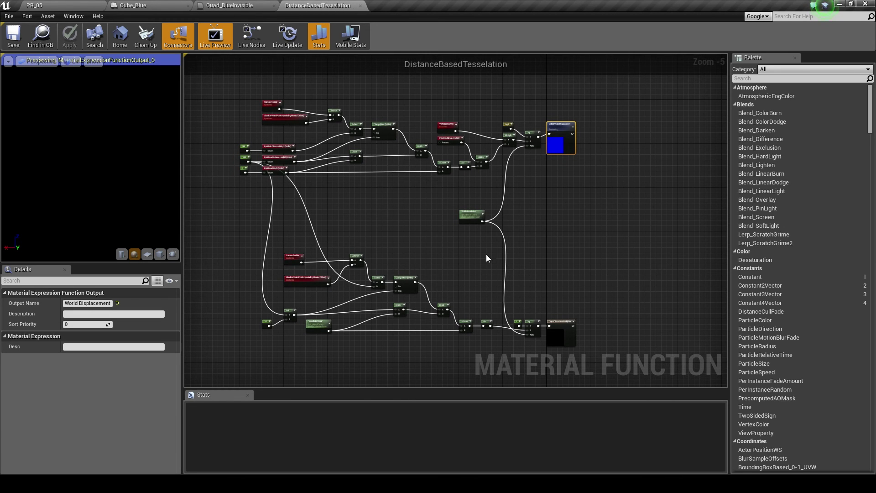
left_click(230, 5)
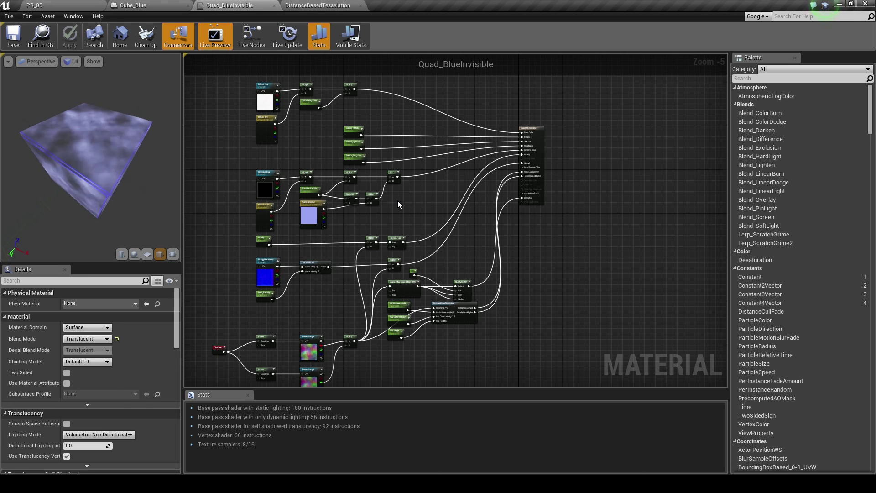
Step: Return to the PR_05 level and look at the cube in the viewport
left_click(78, 3)
key("s")
right_click_drag(441, 212, 479, 226)
key("Escape")
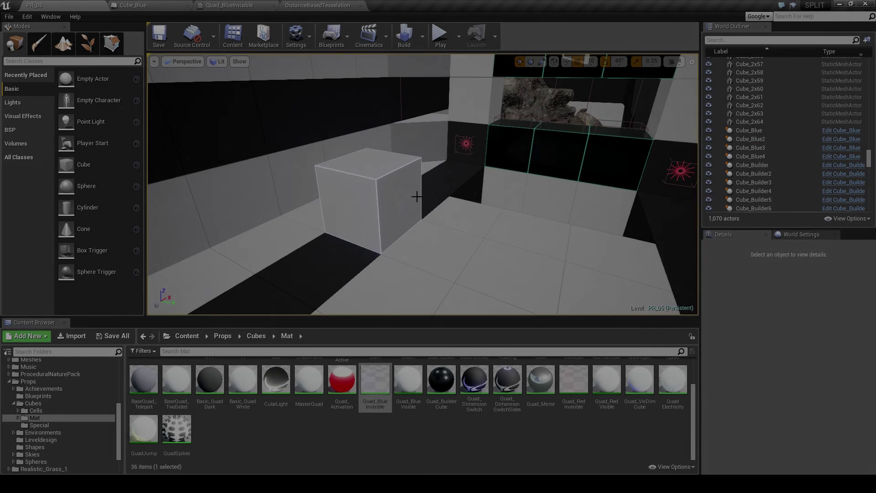